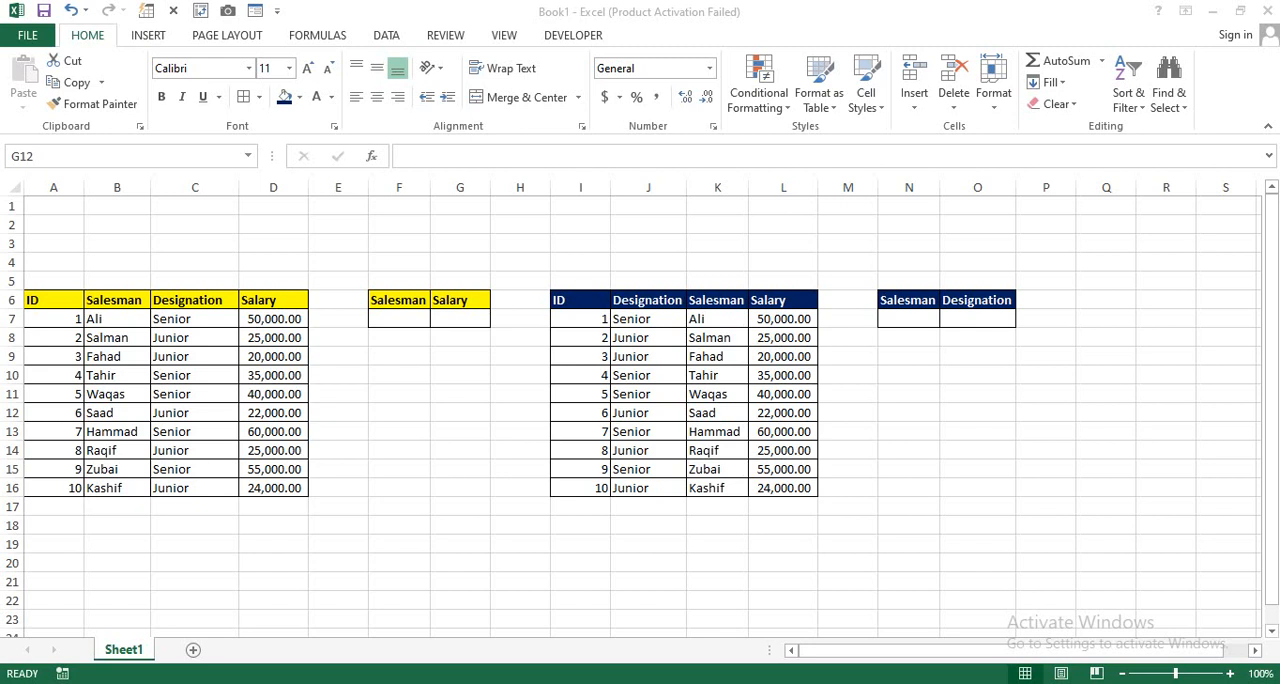
Step: Zoom the worksheet to 110% and look over the two salesman tables
{"action": "left_click", "coordinate": [430, 488]}
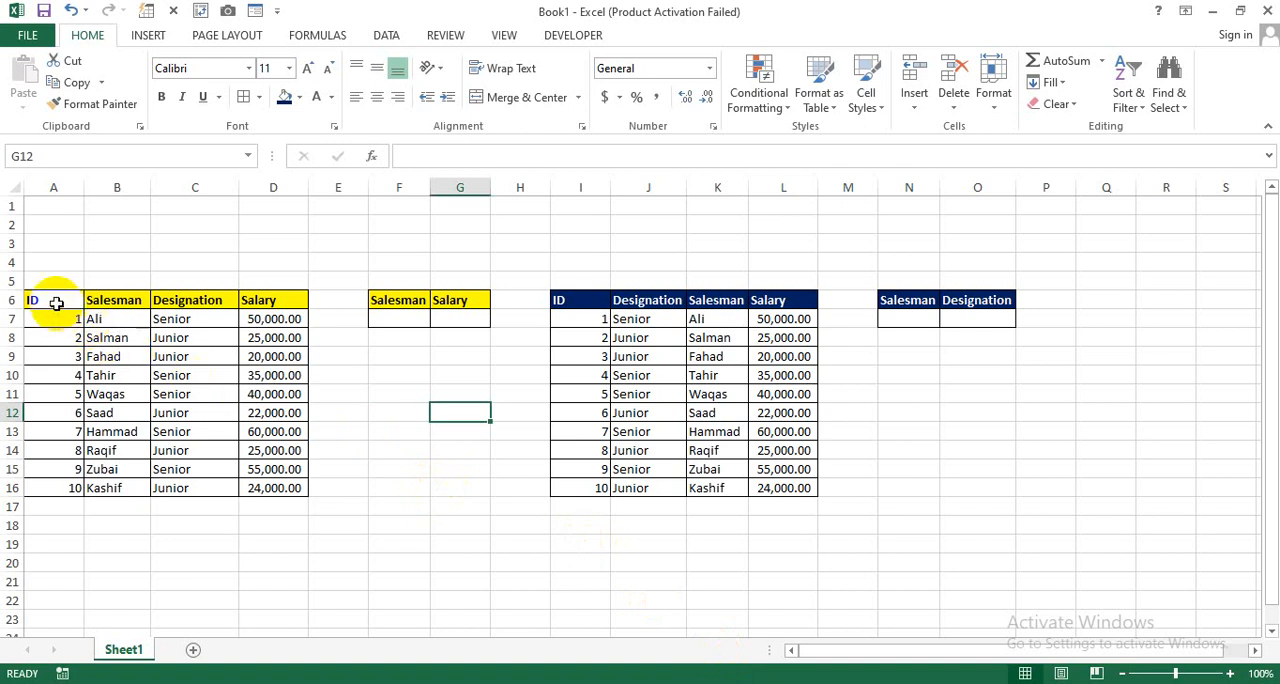
{"action": "left_click_drag", "start_coordinate": [56, 304], "coordinate": [976, 511]}
{"action": "left_click", "coordinate": [680, 558]}
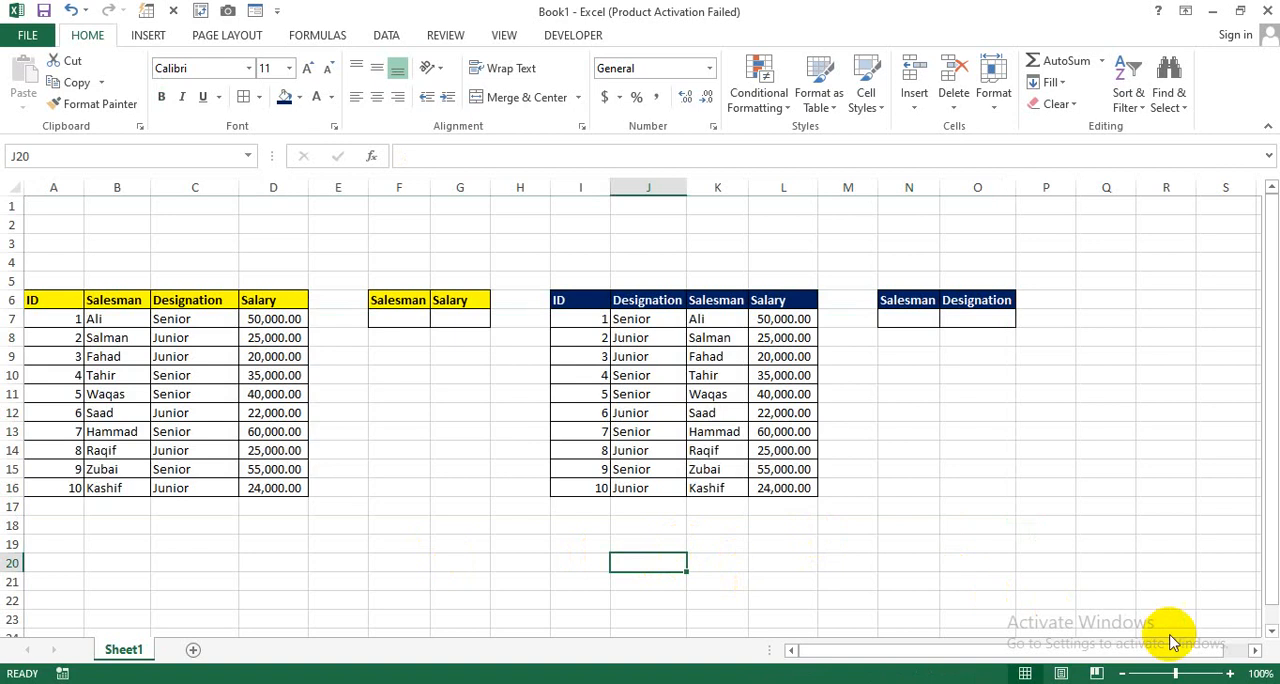
{"action": "left_click", "coordinate": [1230, 673]}
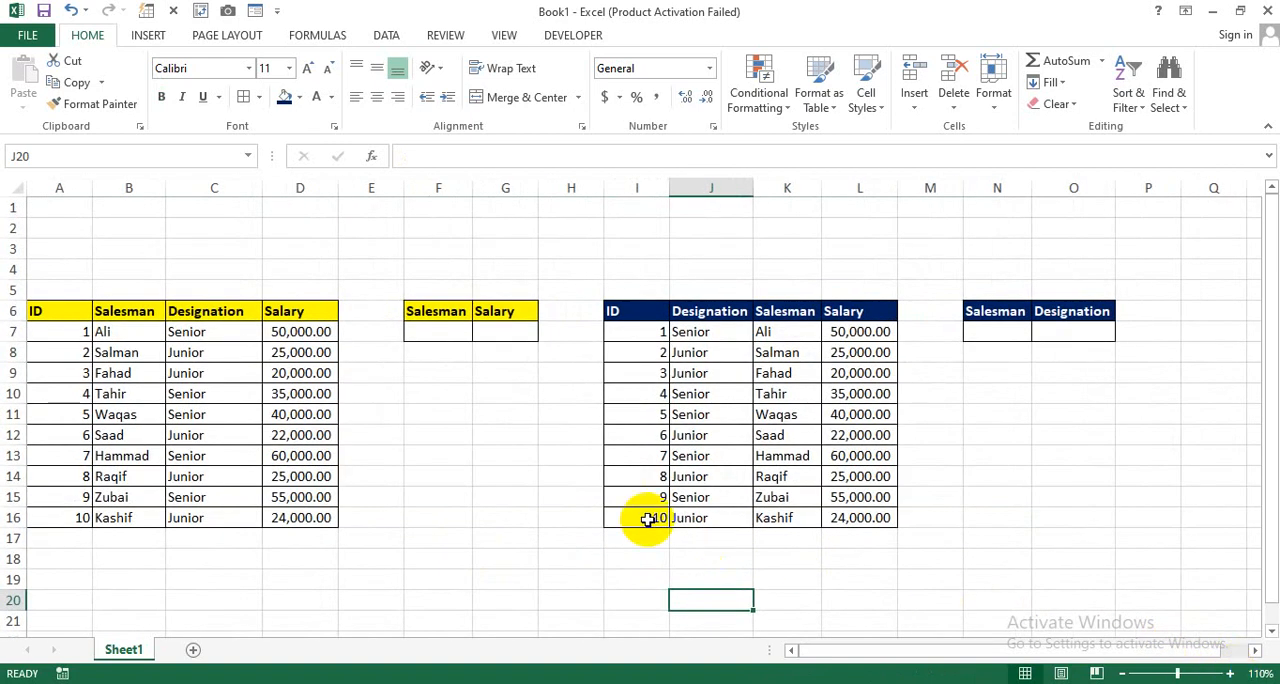
{"action": "left_click", "coordinate": [430, 493]}
{"action": "left_click_drag", "start_coordinate": [57, 328], "coordinate": [315, 479]}
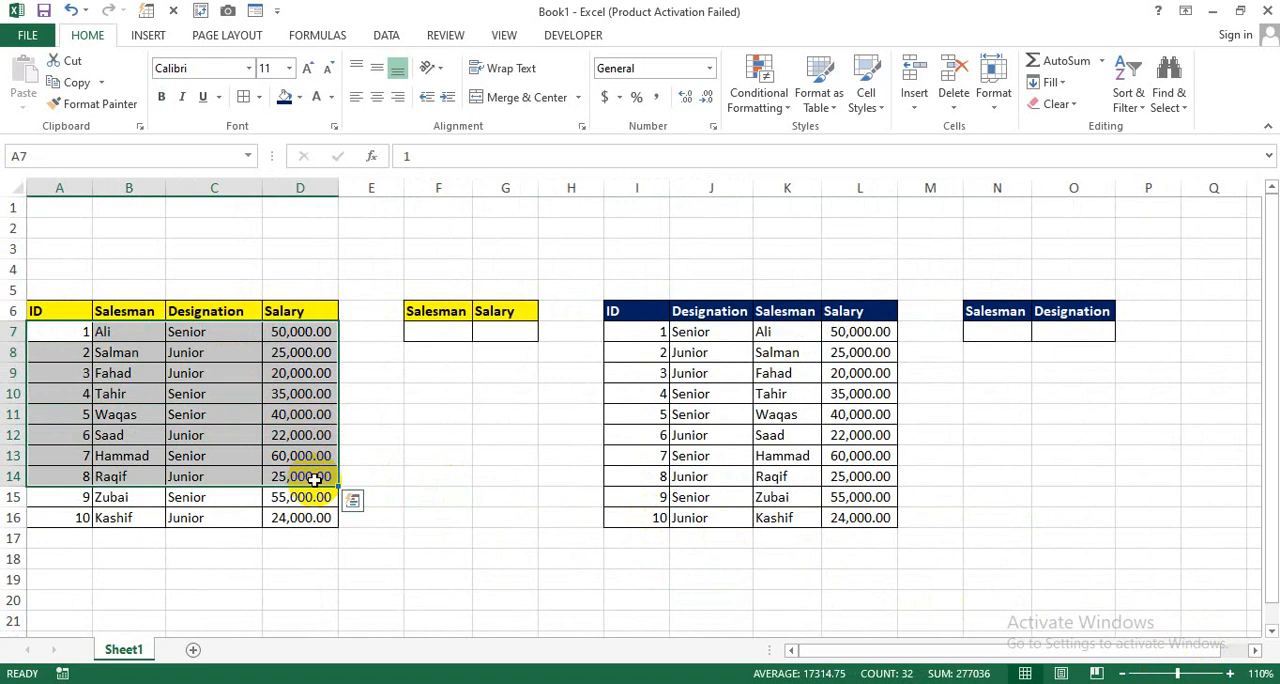
{"action": "left_click", "coordinate": [505, 414]}
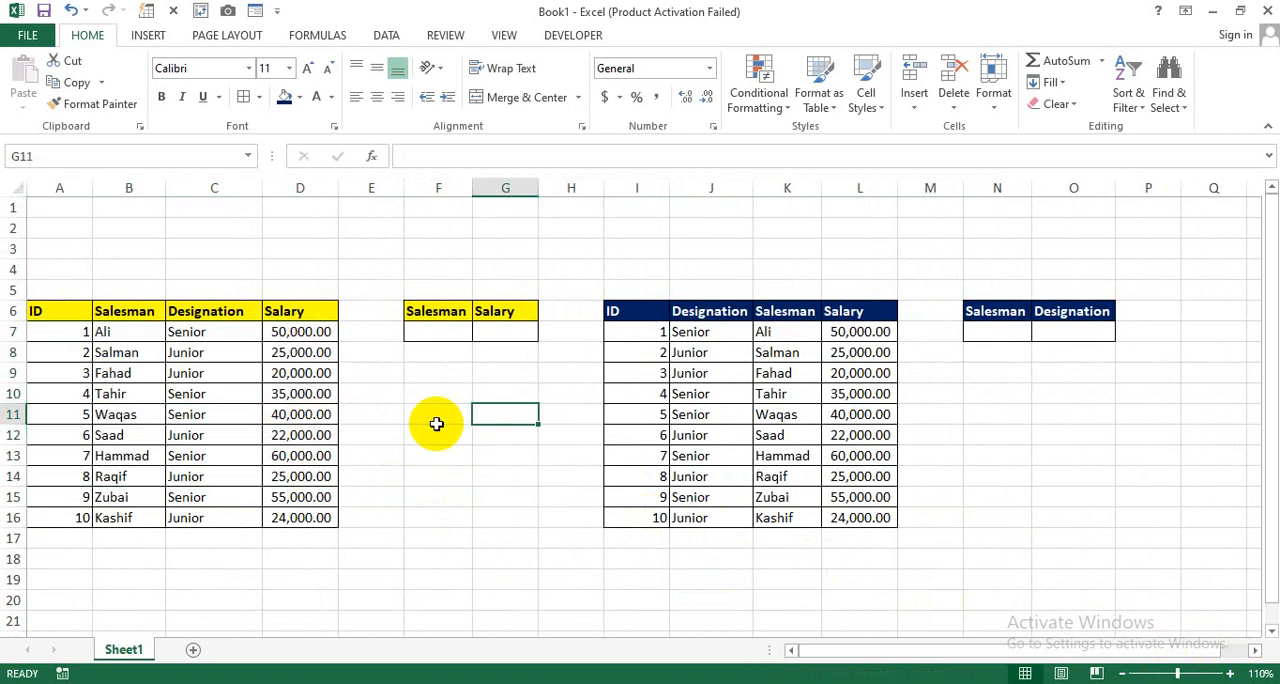
Step: Examine the ID, Salesman, Designation and Salary columns of the yellow-headed table in A6:D16
{"action": "left_click_drag", "start_coordinate": [57, 315], "coordinate": [268, 514]}
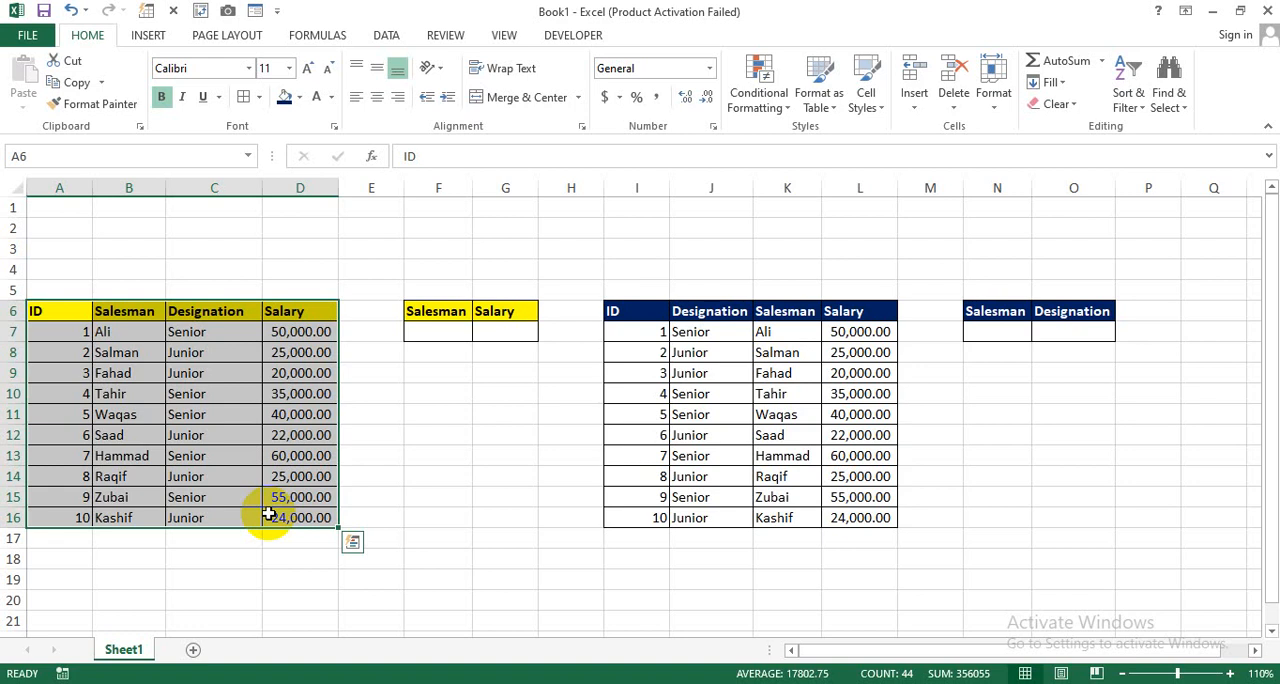
{"action": "left_click", "coordinate": [210, 411]}
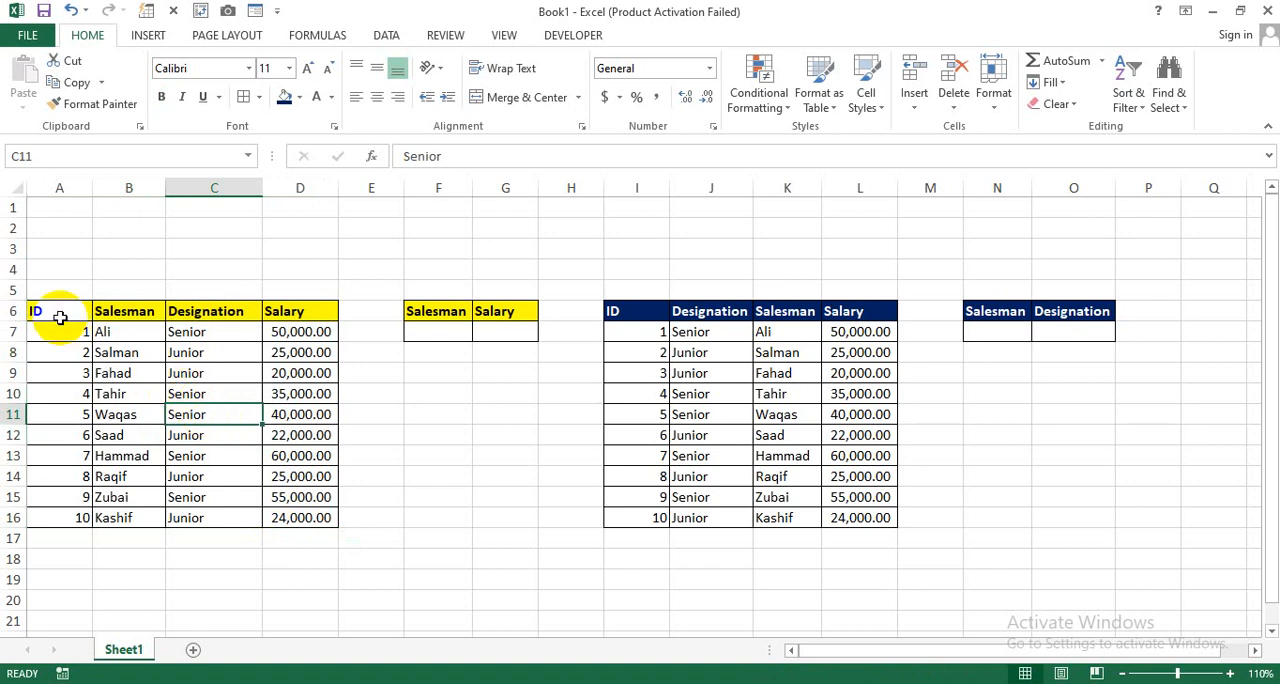
{"action": "left_click_drag", "start_coordinate": [60, 318], "coordinate": [58, 497]}
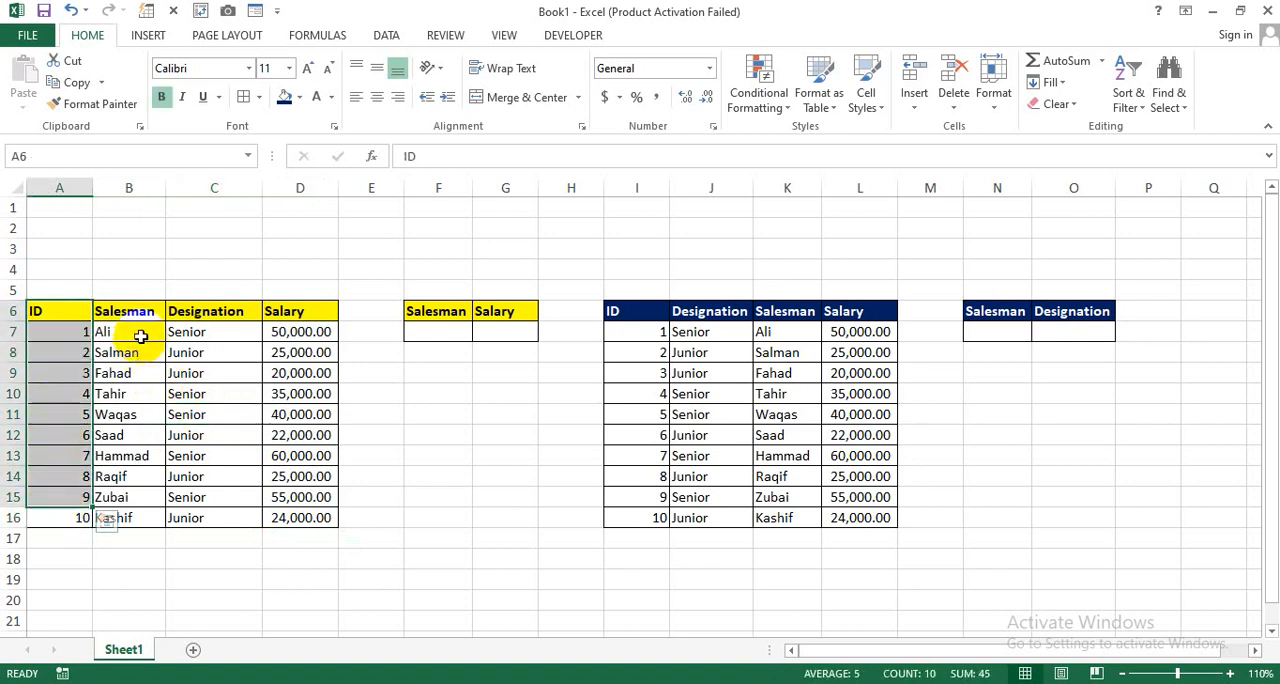
{"action": "left_click_drag", "start_coordinate": [125, 312], "coordinate": [106, 512]}
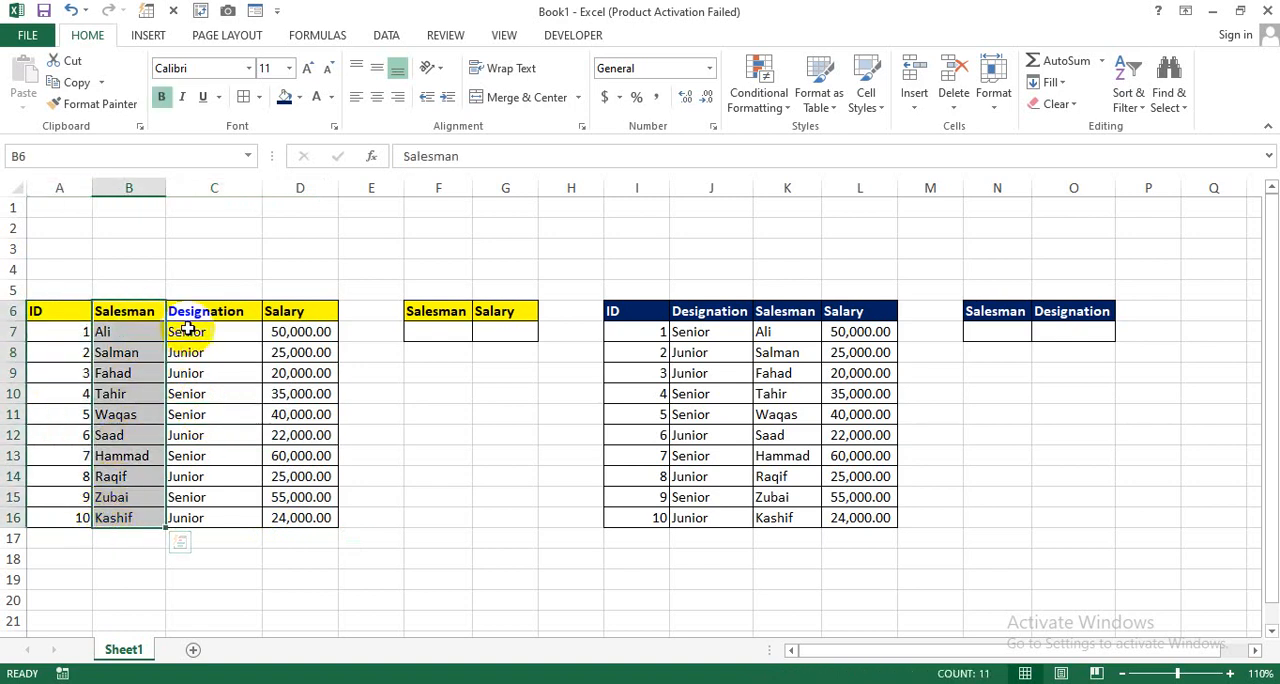
{"action": "left_click_drag", "start_coordinate": [190, 314], "coordinate": [194, 515]}
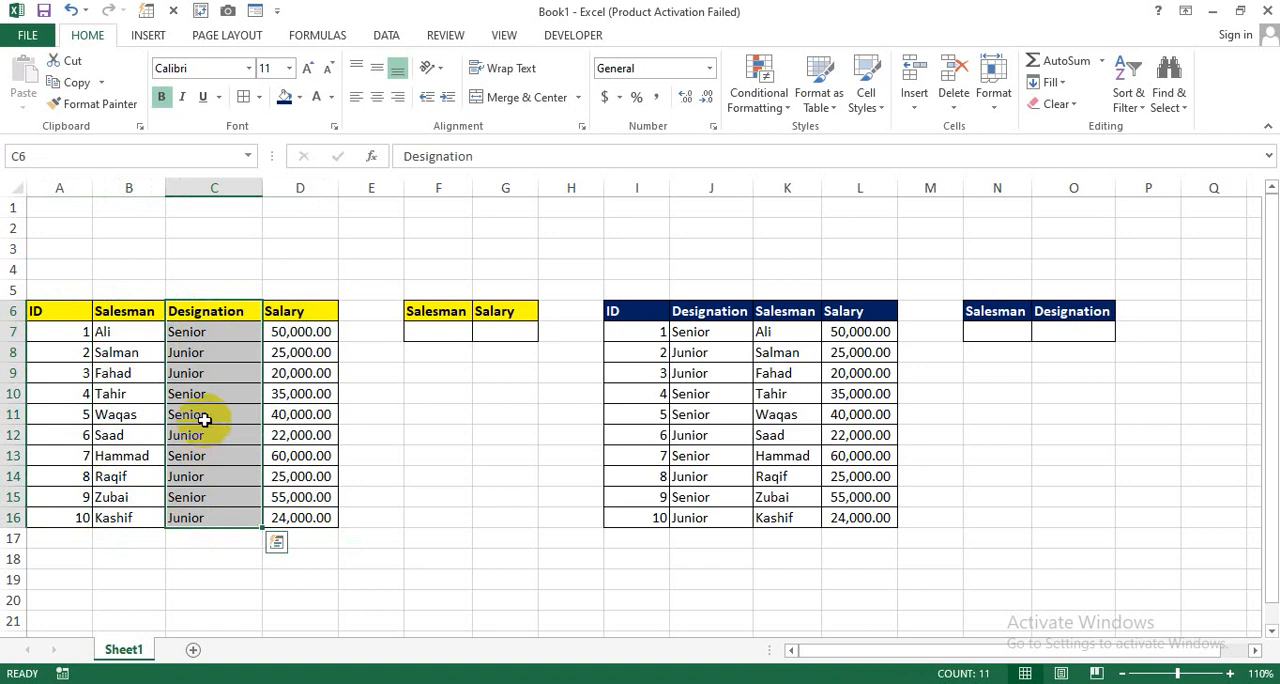
{"action": "left_click", "coordinate": [195, 336]}
{"action": "left_click", "coordinate": [185, 373]}
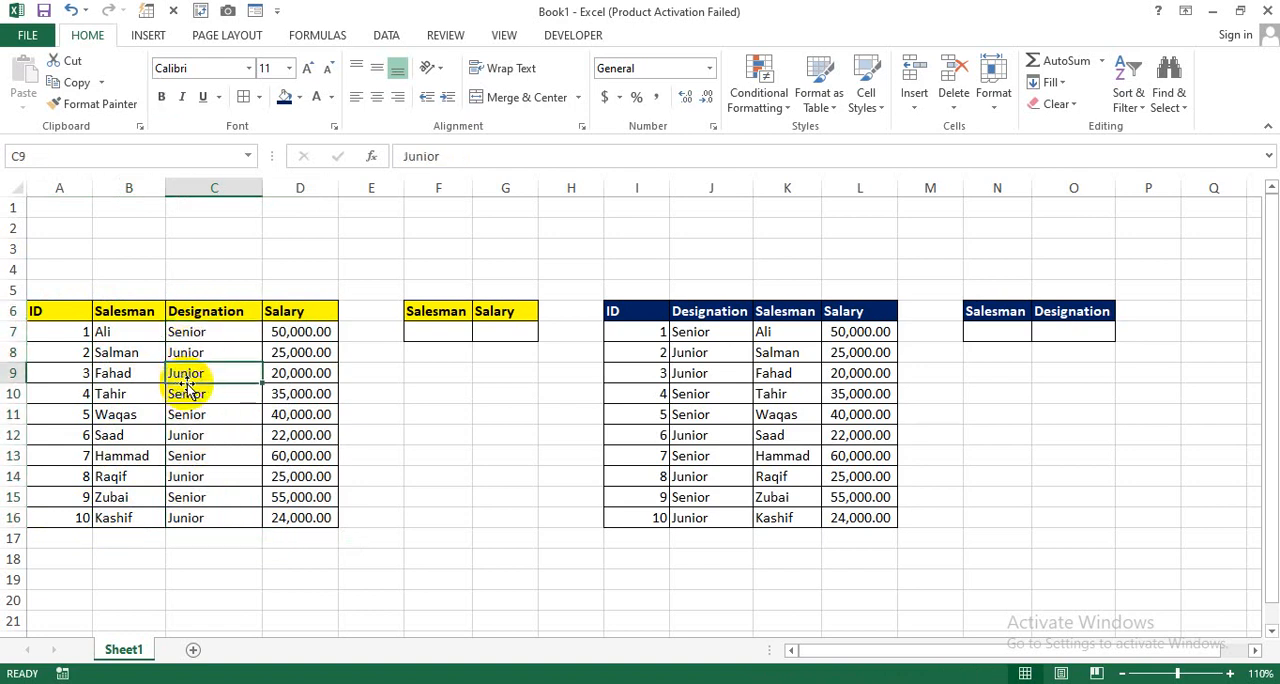
{"action": "left_click_drag", "start_coordinate": [286, 314], "coordinate": [286, 533]}
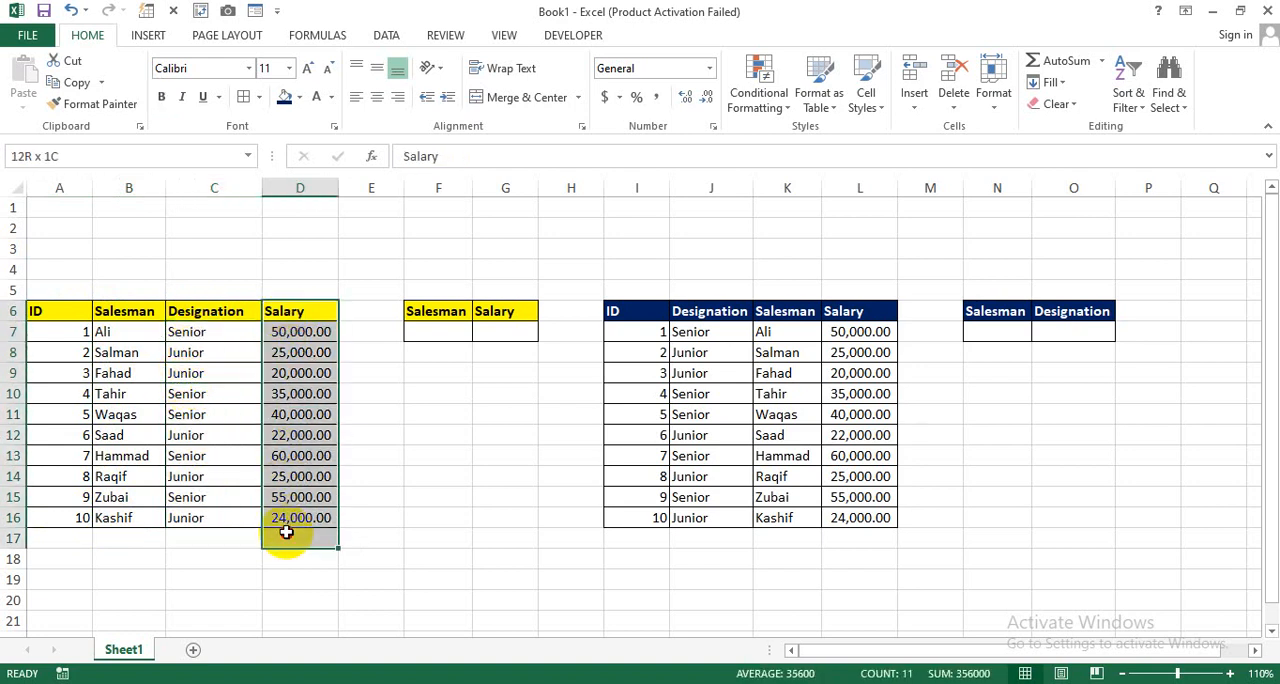
{"action": "left_click", "coordinate": [505, 435]}
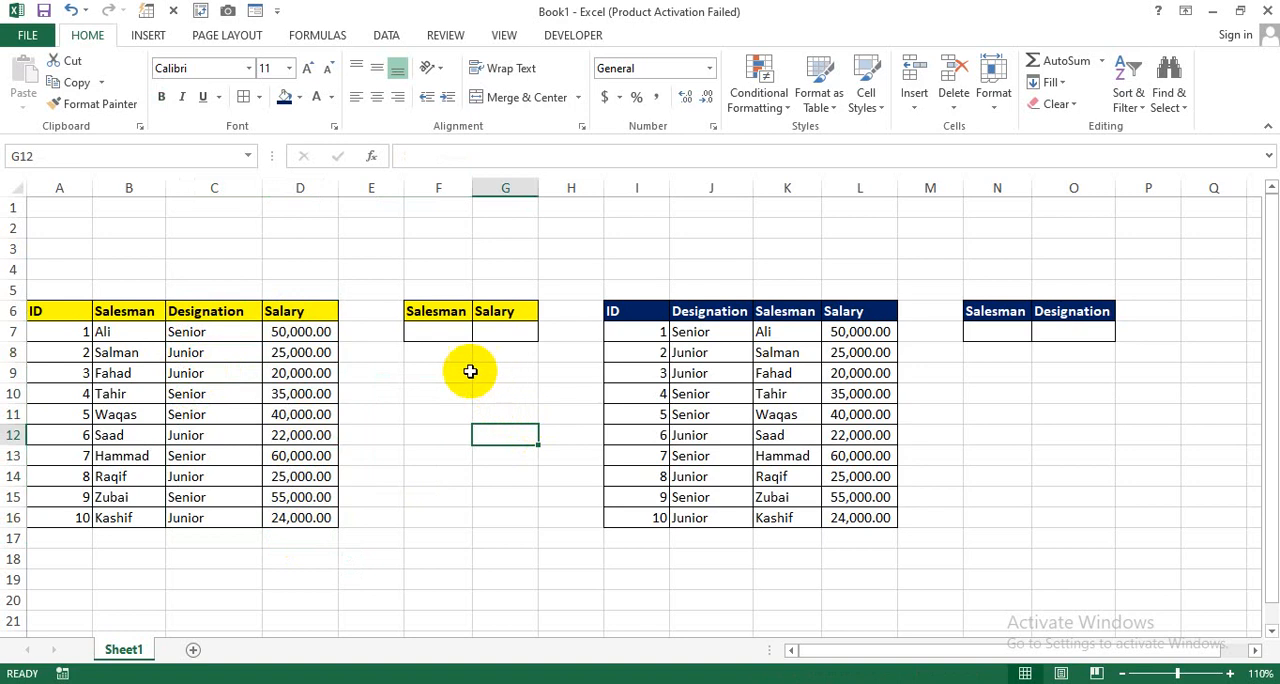
Step: Start a VLOOKUP formula in Salary cell G7 with the Salesman cell F7 as the lookup value
{"action": "left_click", "coordinate": [446, 336]}
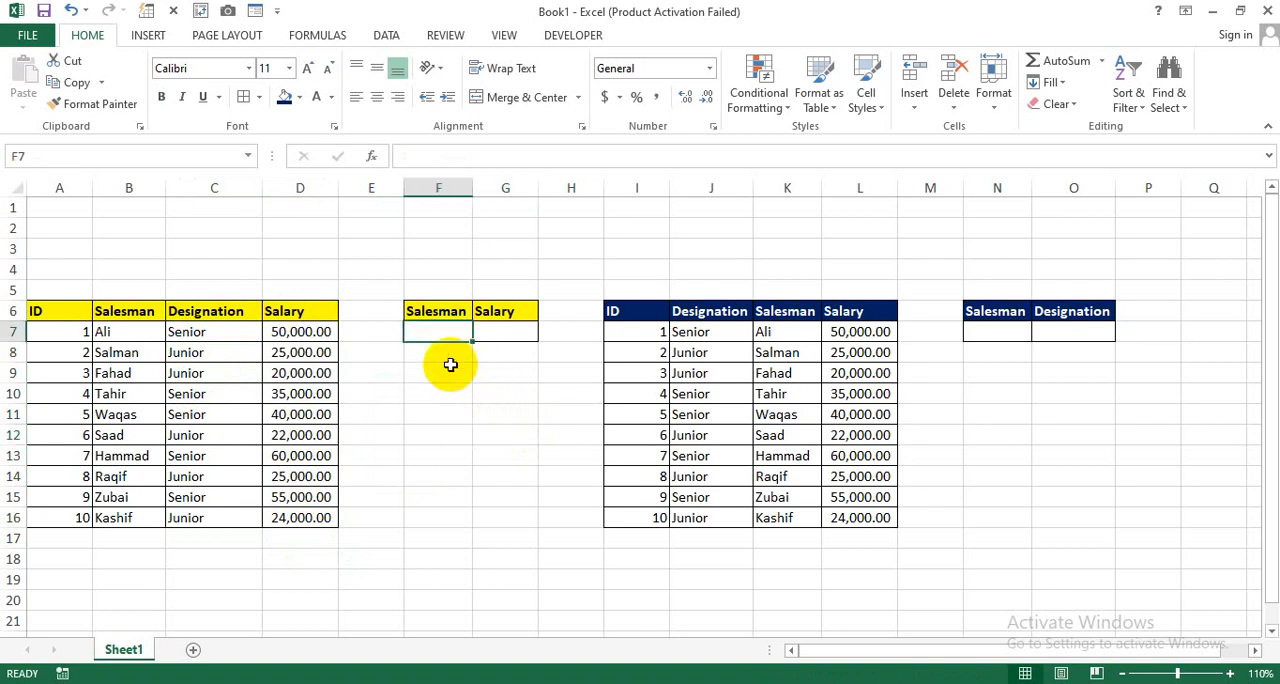
{"action": "left_click", "coordinate": [492, 338]}
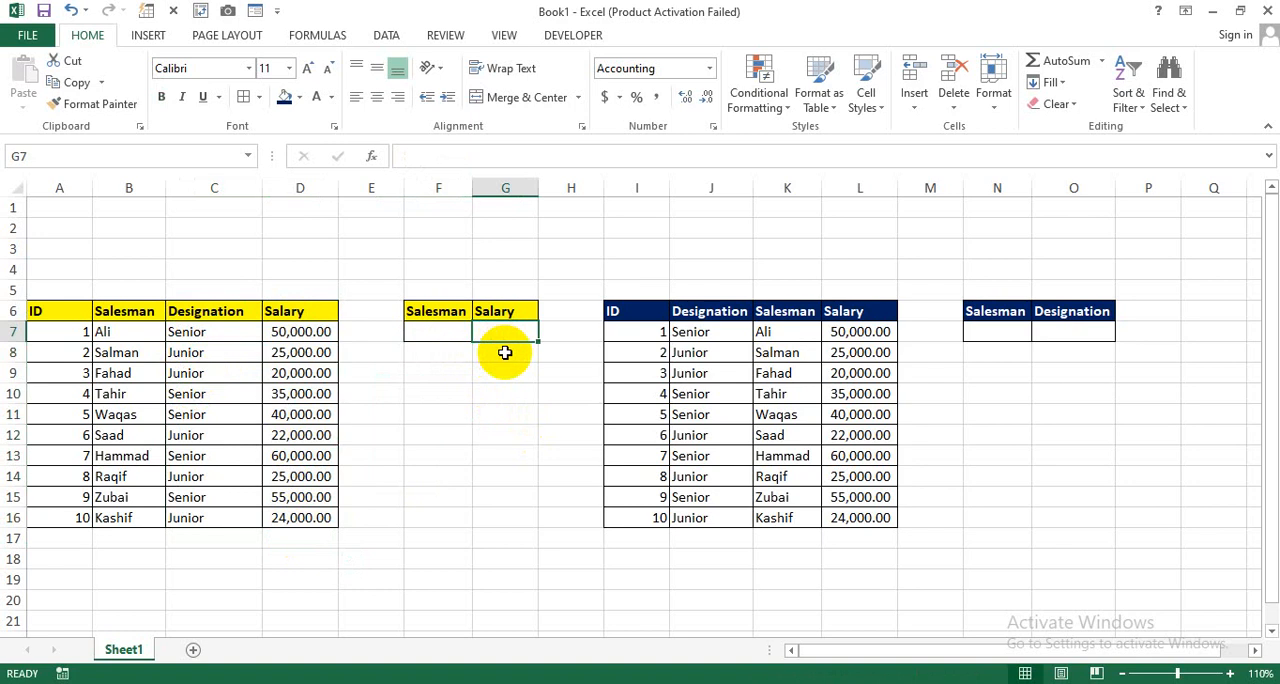
{"action": "type", "text": "=vlo"}
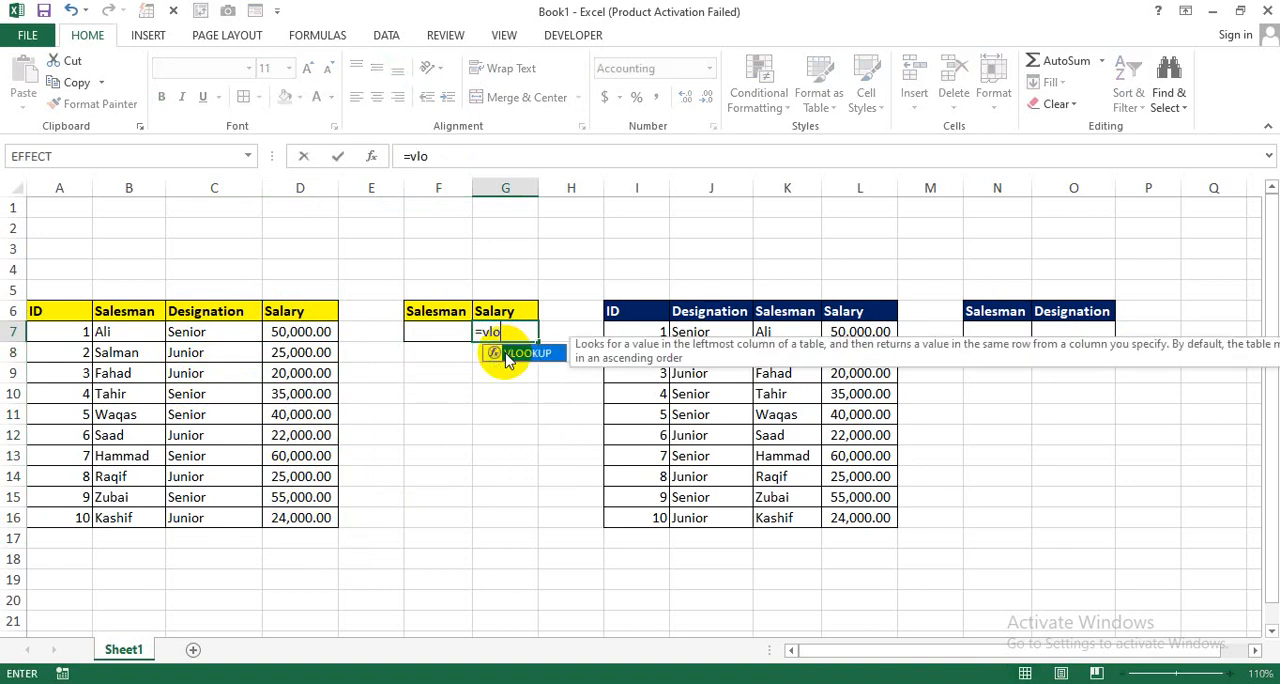
{"action": "double_click", "coordinate": [508, 356]}
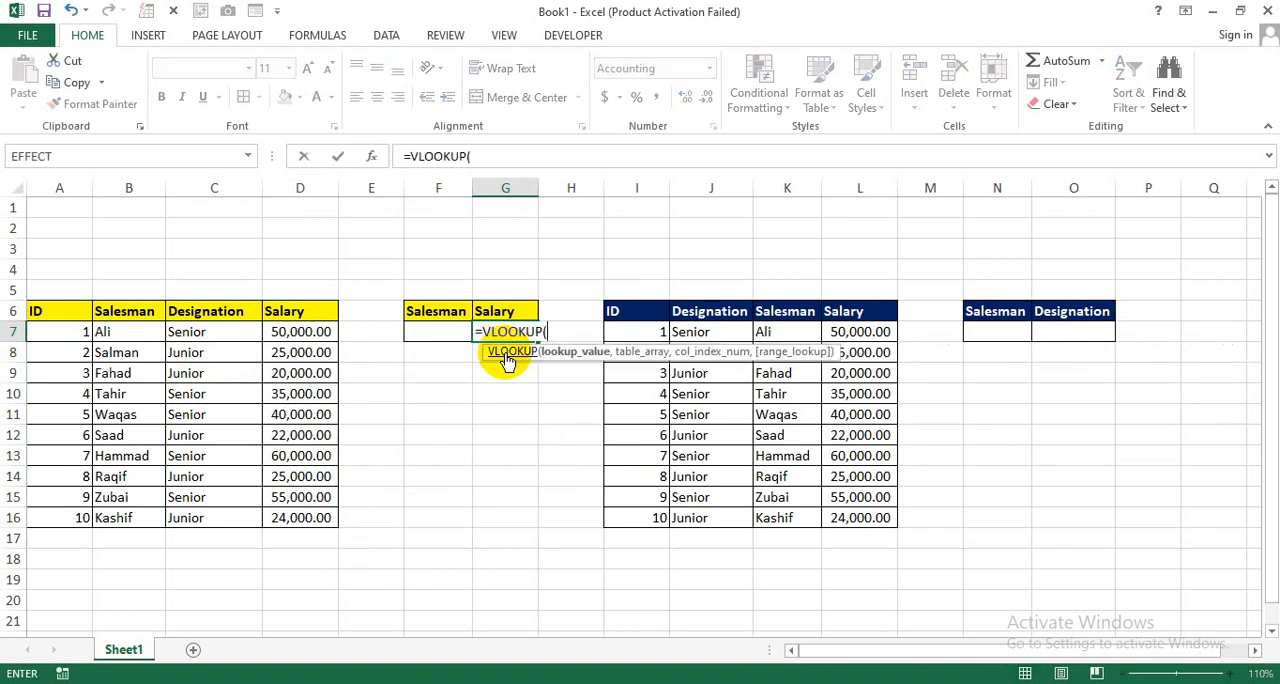
{"action": "left_click", "coordinate": [435, 334]}
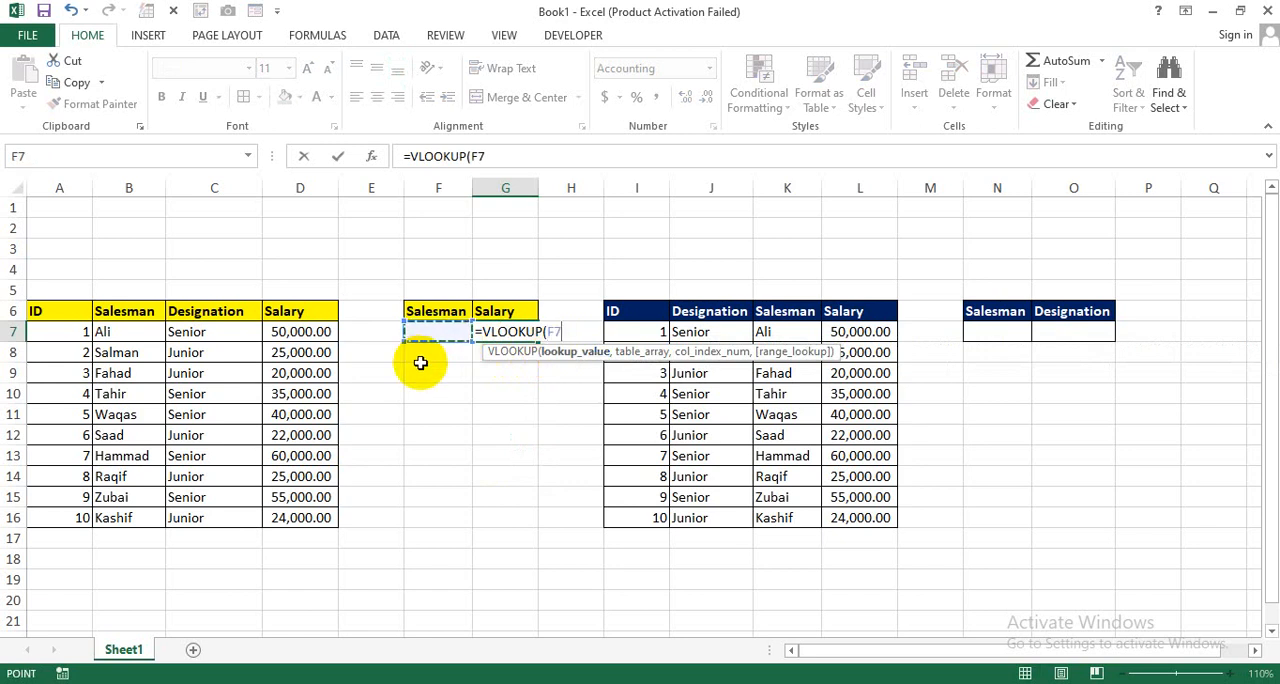
{"action": "type", "text": ","}
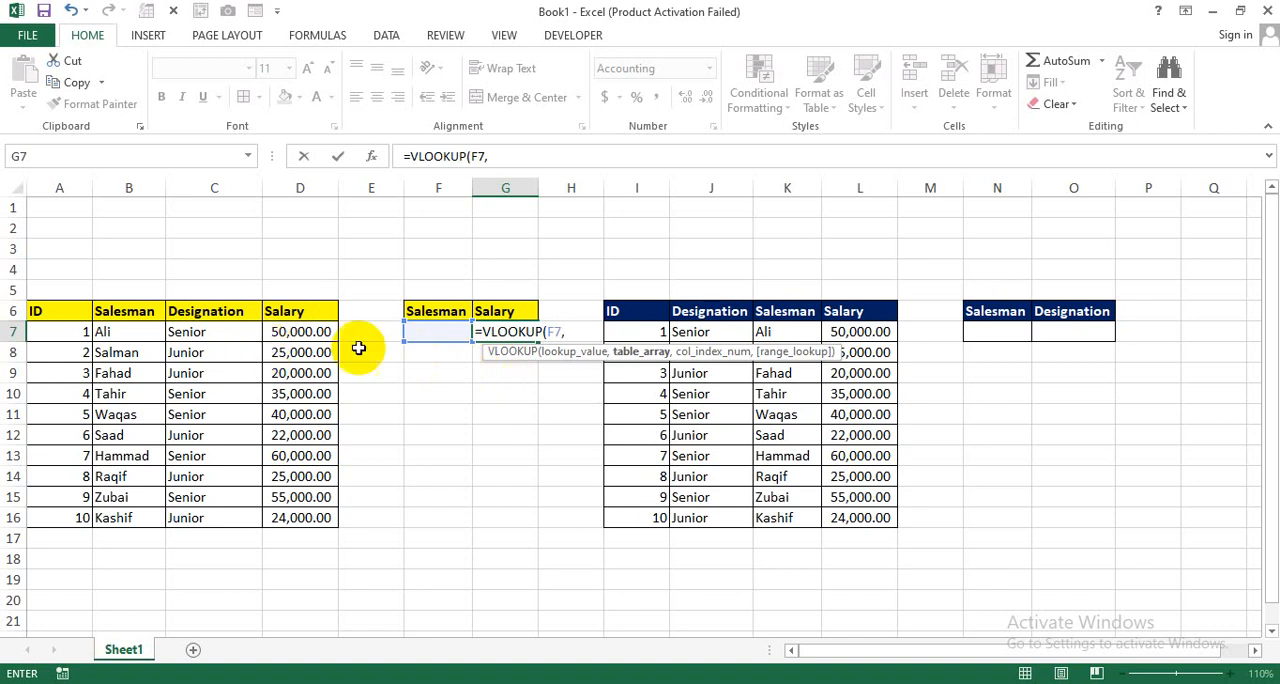
{"action": "left_click_drag", "start_coordinate": [72, 320], "coordinate": [290, 518]}
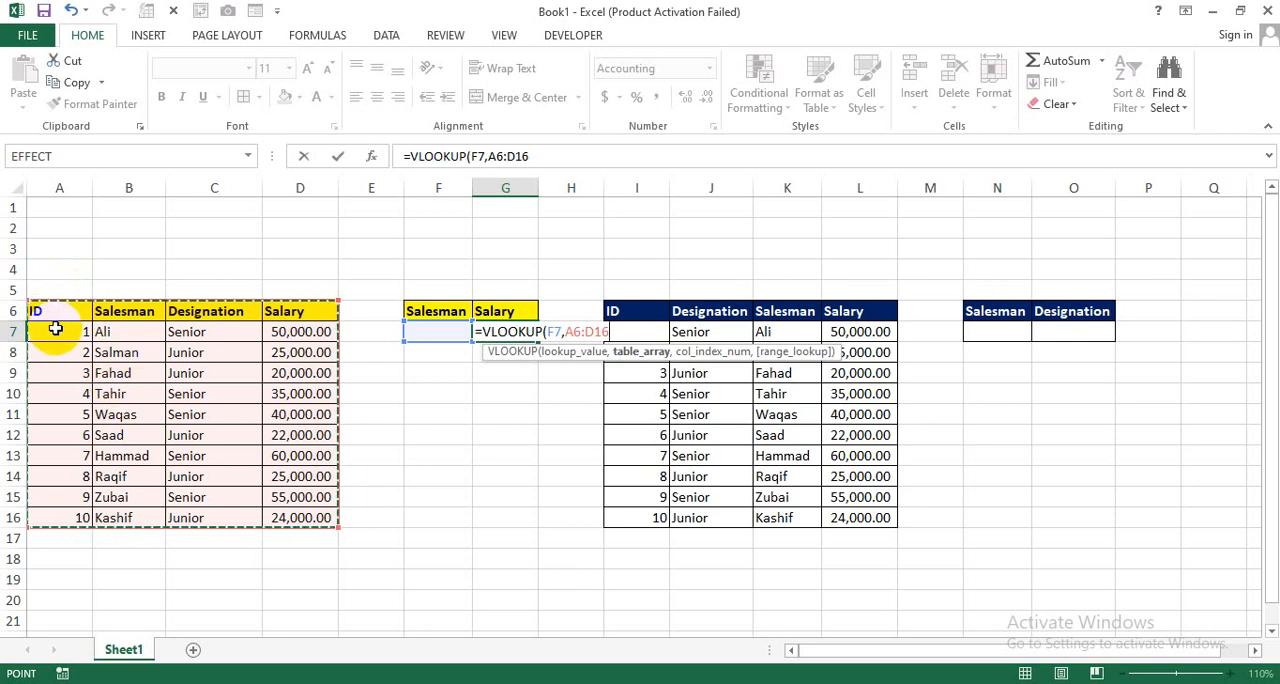
{"action": "key", "text": "BackSpace"}
{"action": "key", "text": "BackSpace"}
{"action": "key", "text": "BackSpace"}
{"action": "key", "text": "BackSpace"}
{"action": "key", "text": "BackSpace"}
{"action": "key", "text": "BackSpace"}
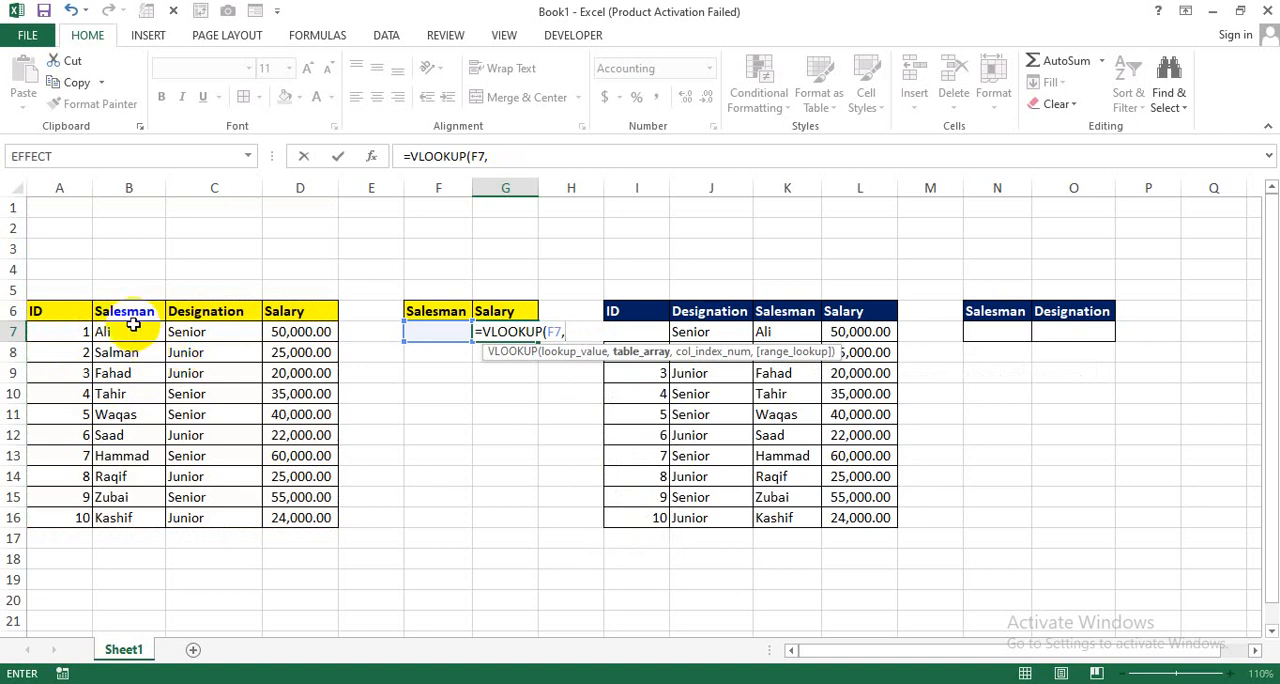
Step: Set the VLOOKUP's table array to B6:D16 so the range starts at the Salesman column
{"action": "left_click_drag", "start_coordinate": [110, 307], "coordinate": [297, 516]}
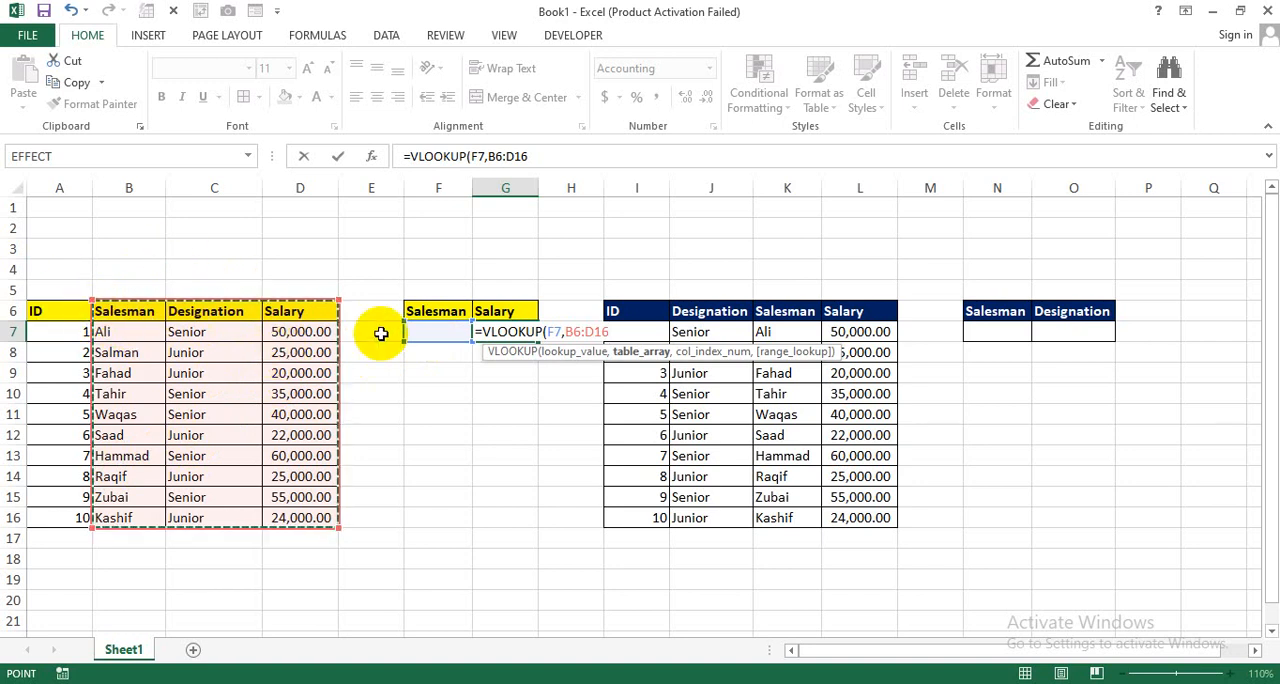
{"action": "type", "text": ","}
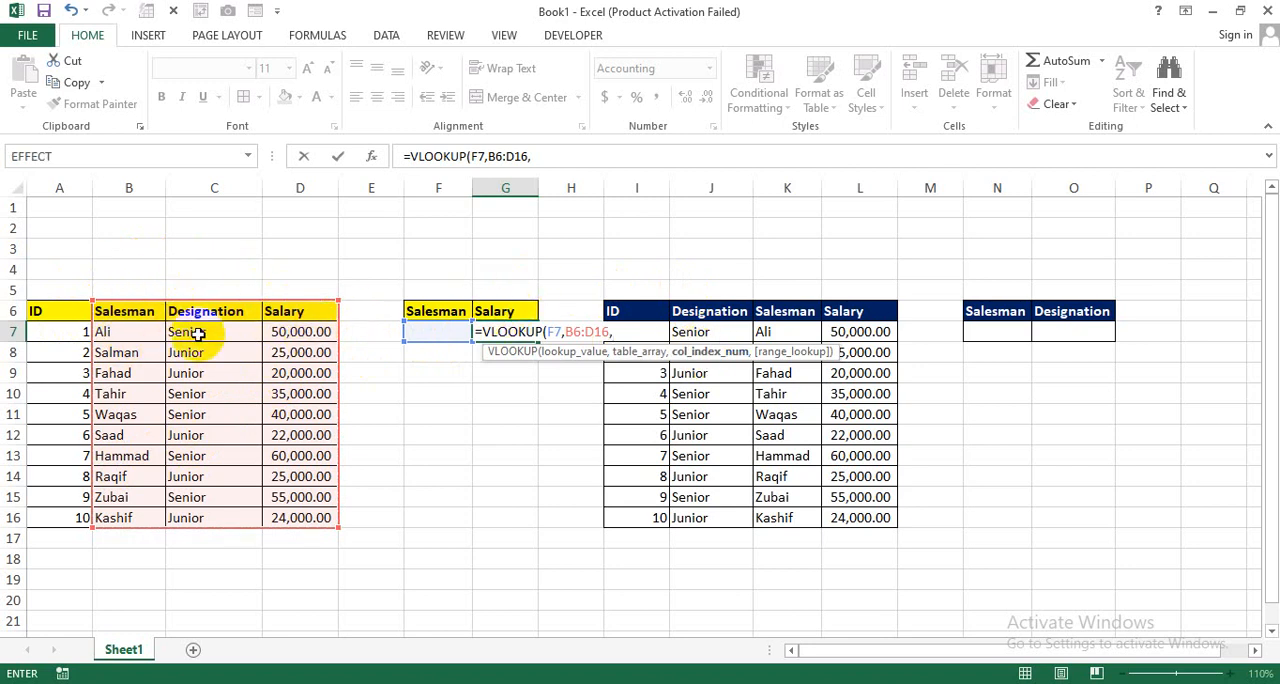
{"action": "left_click", "coordinate": [302, 352]}
{"action": "key", "text": "BackSpace"}
{"action": "key", "text": "BackSpace"}
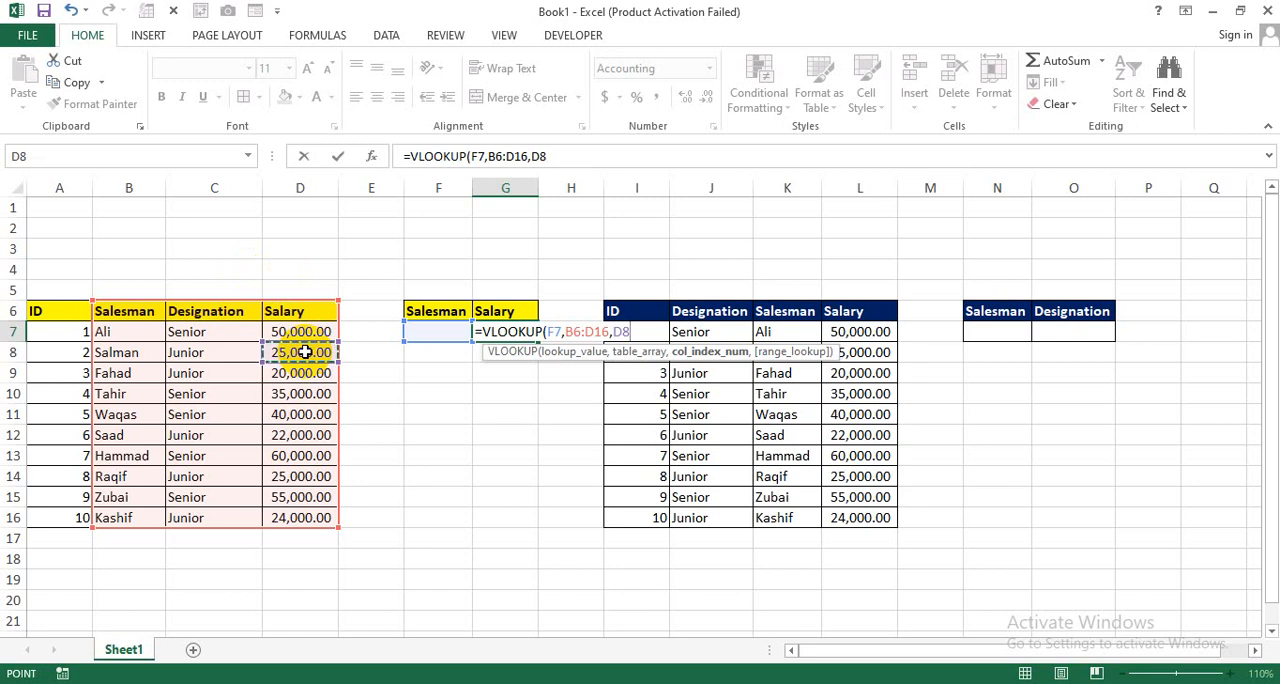
Step: Complete the VLOOKUP formula in G7 with column index 3 and range lookup 0 for an exact match
{"action": "type", "text": "3"}
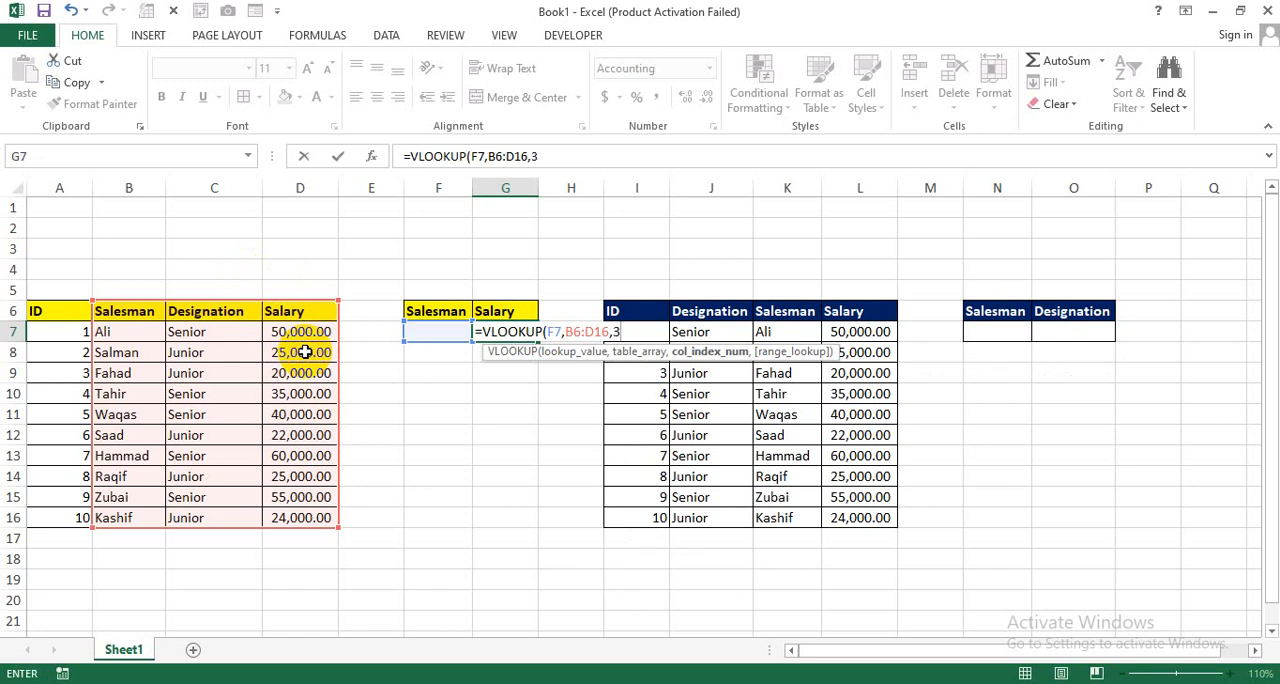
{"action": "type", "text": ",0)"}
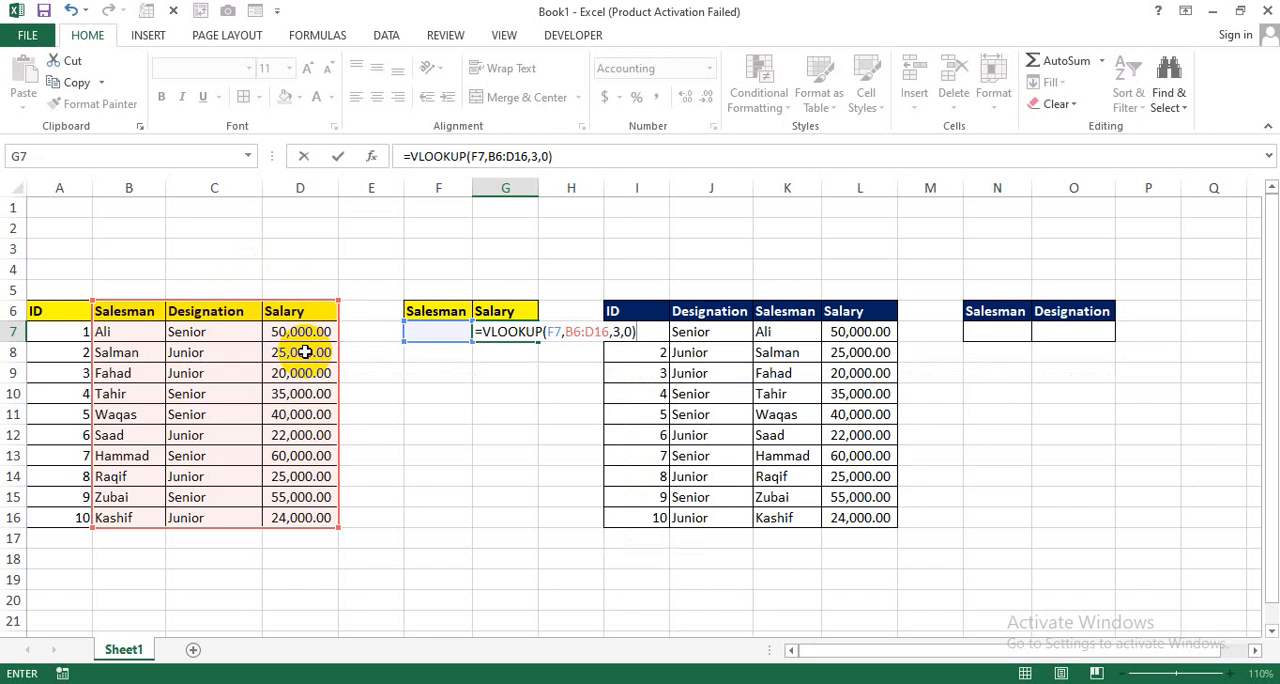
{"action": "key", "text": "Return"}
Step: Enter the name of the salesman with ID 3 in F7 and auto-fit the width of column G
{"action": "left_click", "coordinate": [445, 333]}
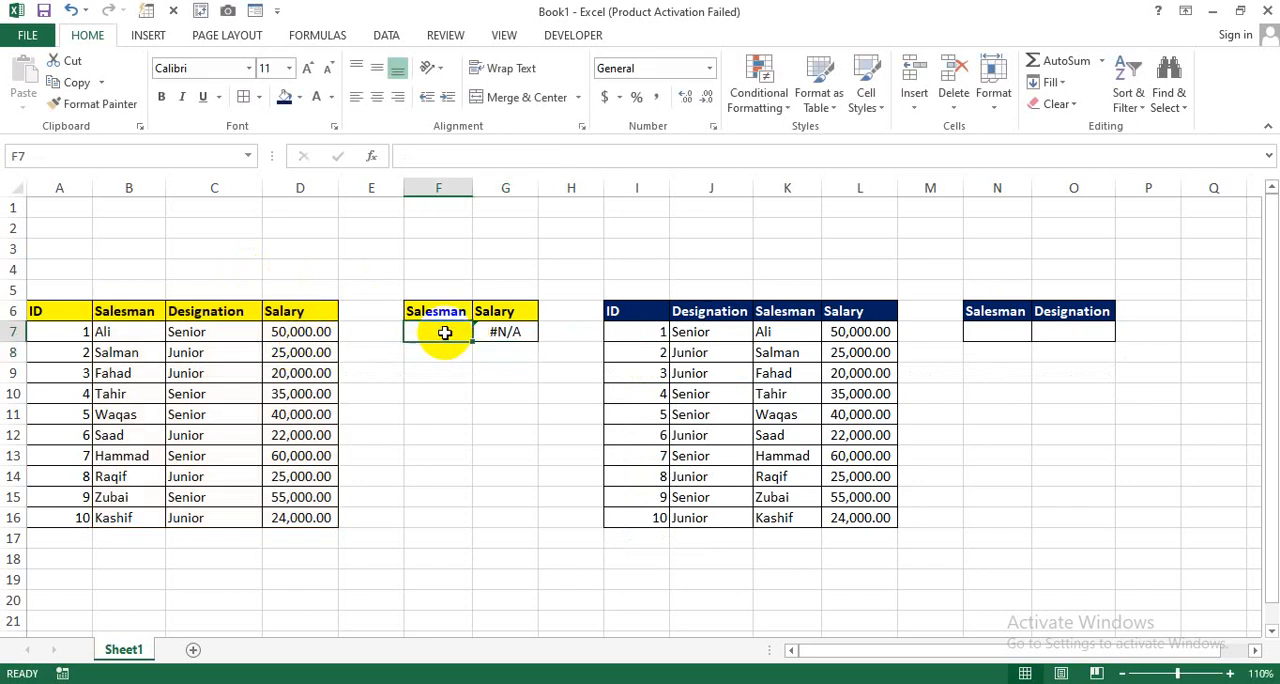
{"action": "type", "text": "Fahad"}
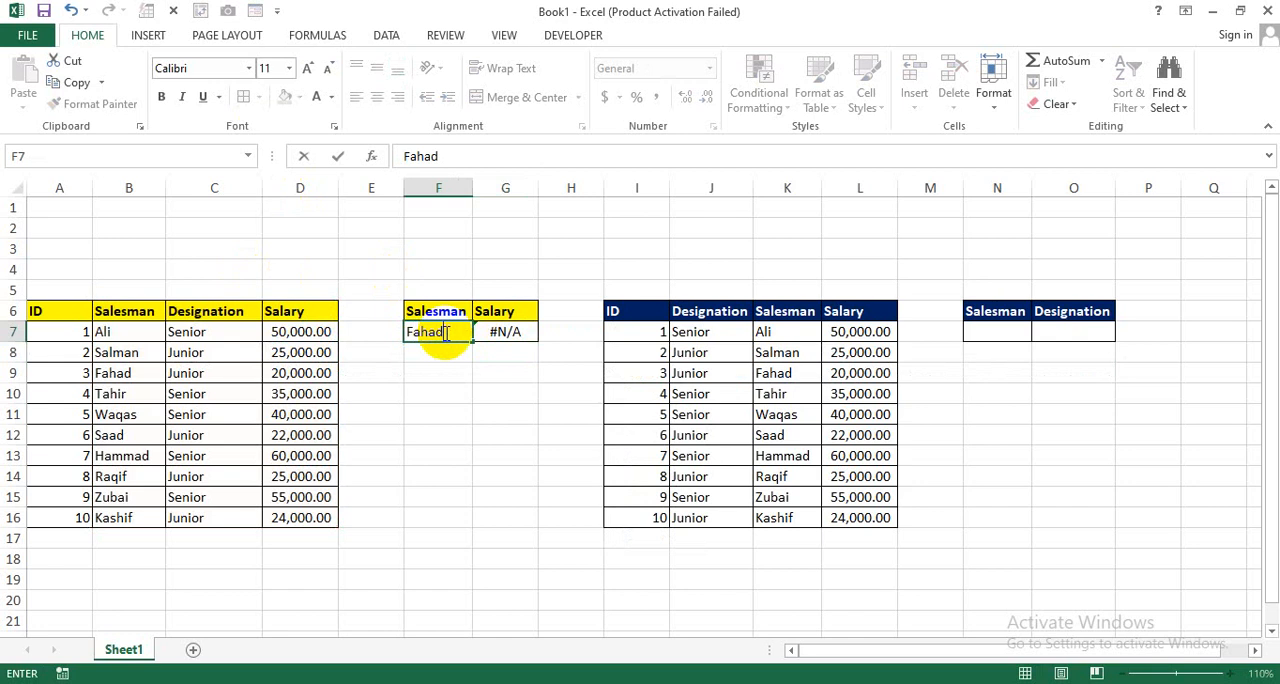
{"action": "key", "text": "Return"}
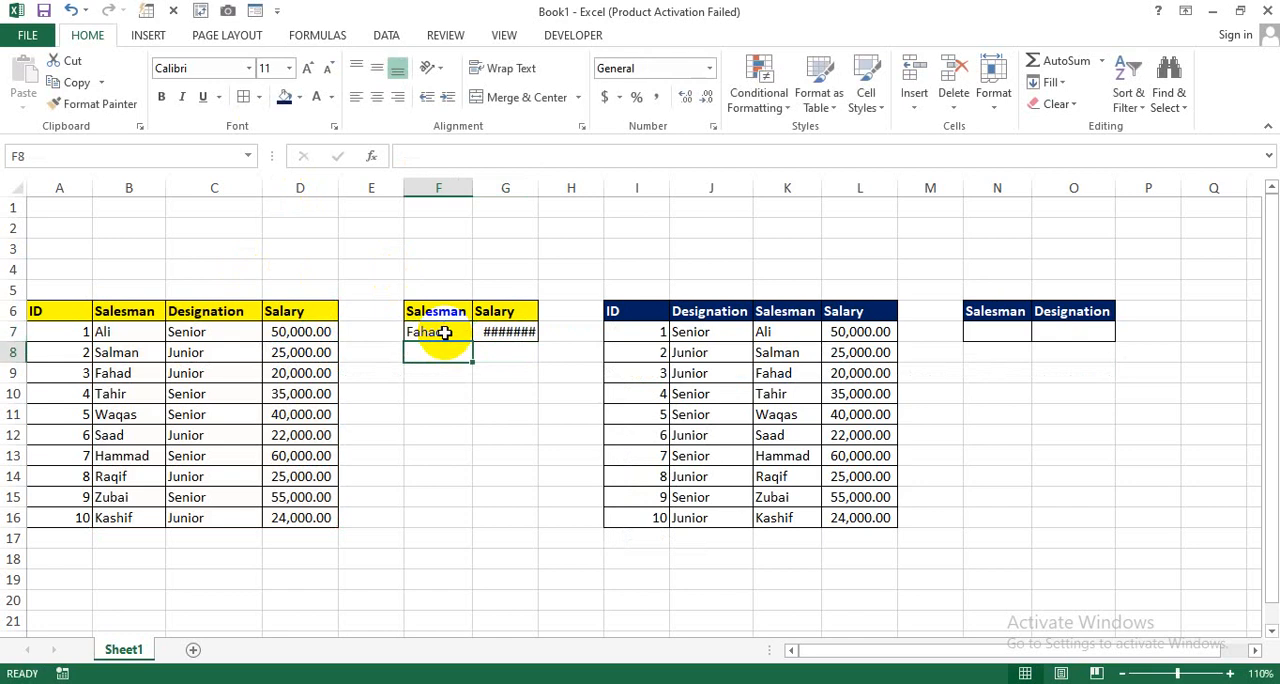
{"action": "double_click", "coordinate": [536, 184]}
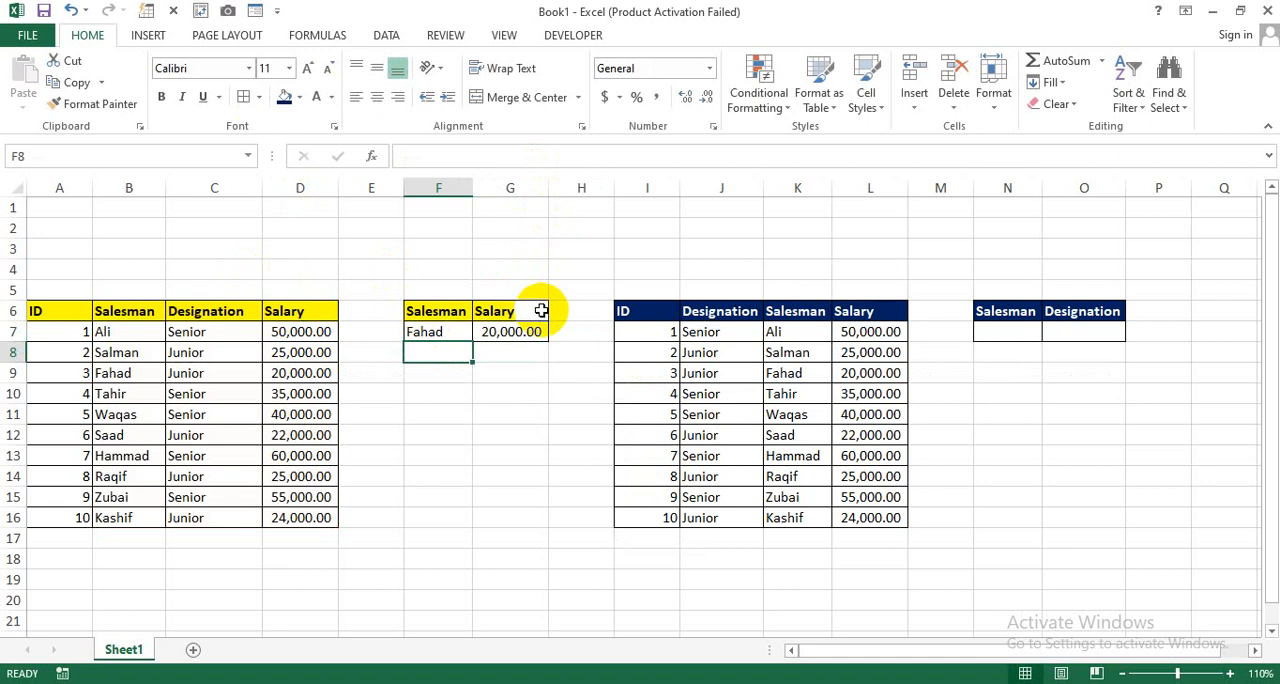
Step: Check the salary returned in G7 against the matching salesman's row in the yellow-headed table
{"action": "left_click", "coordinate": [512, 333]}
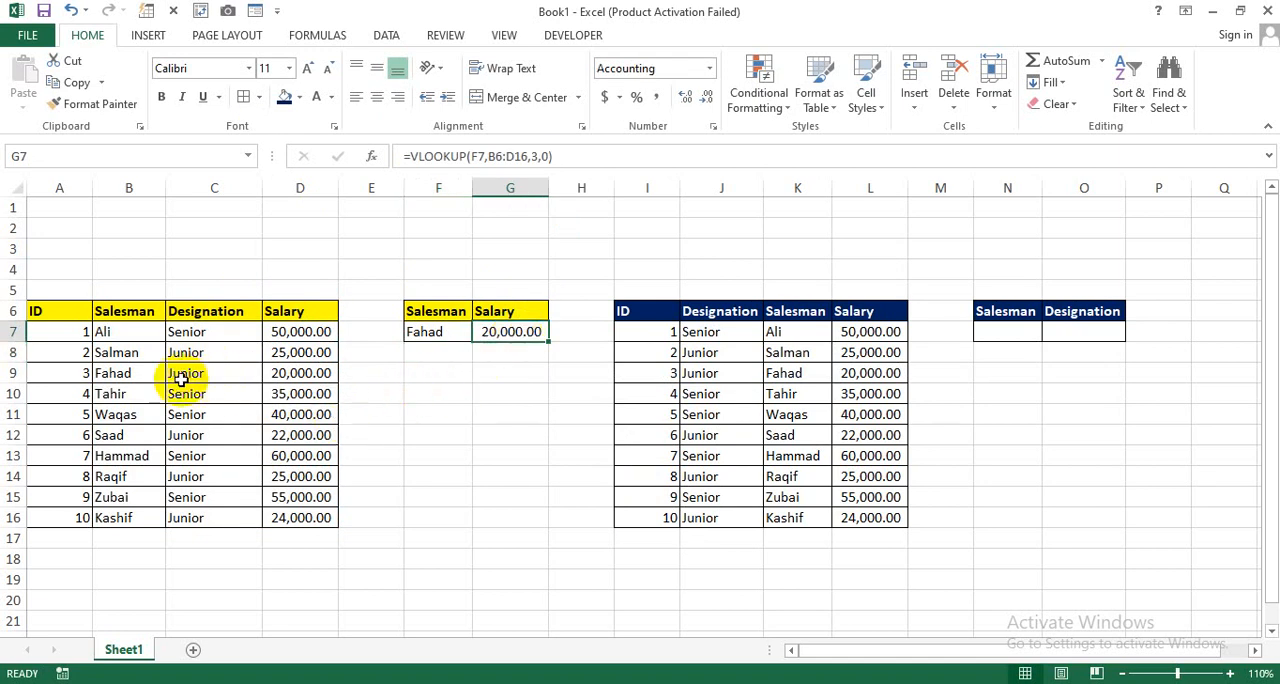
{"action": "left_click", "coordinate": [137, 372]}
{"action": "left_click", "coordinate": [284, 379]}
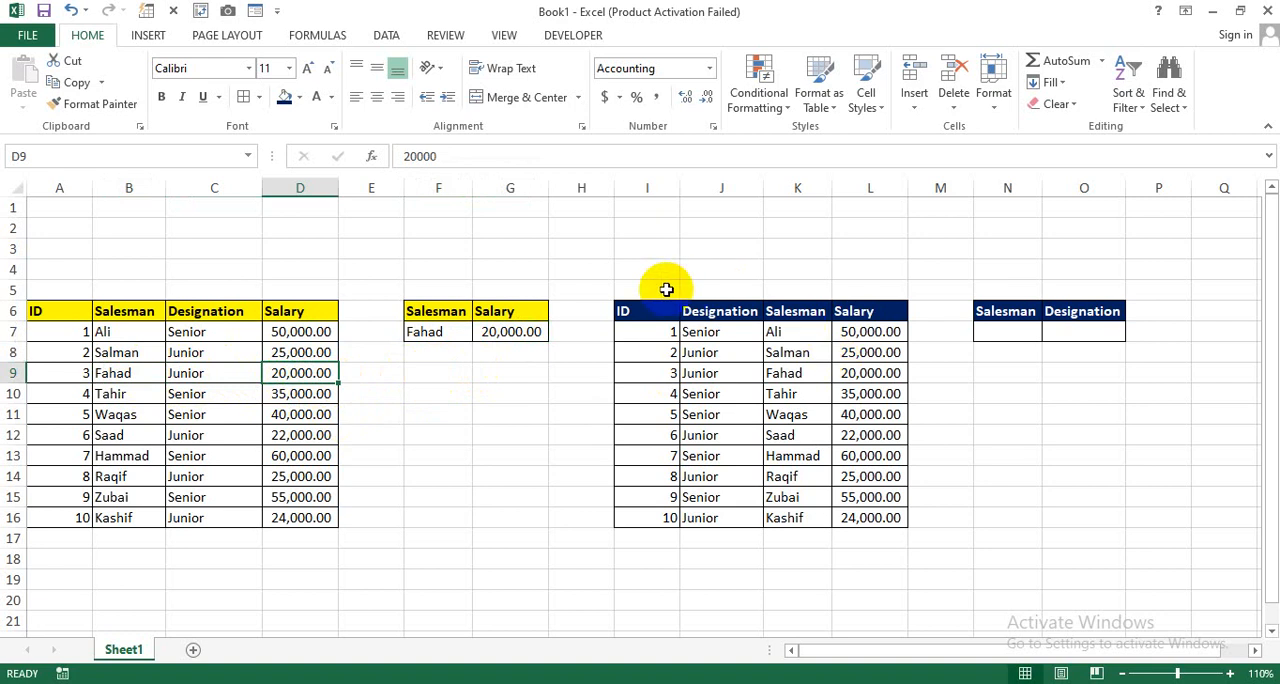
Step: Examine the ID, Designation, Salesman and Salary columns of the blue-headed table in I6:L16
{"action": "left_click_drag", "start_coordinate": [630, 311], "coordinate": [870, 519]}
{"action": "left_click", "coordinate": [1005, 455]}
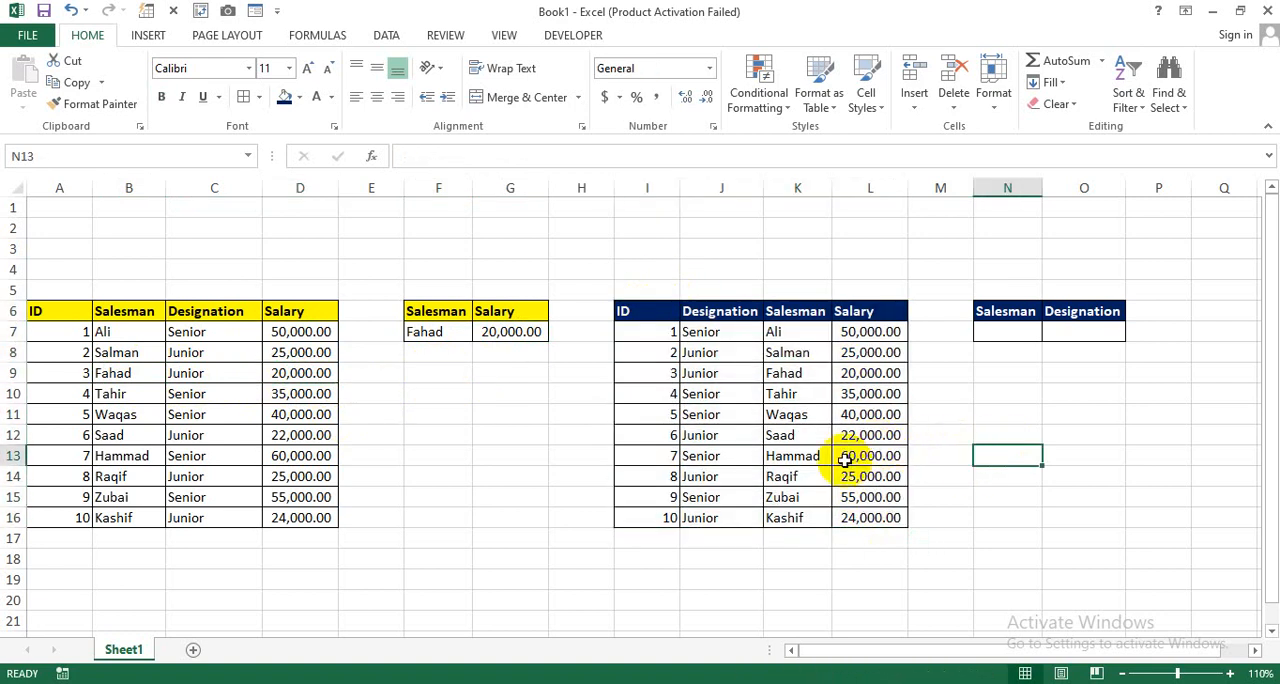
{"action": "left_click_drag", "start_coordinate": [626, 312], "coordinate": [623, 514]}
{"action": "left_click_drag", "start_coordinate": [700, 311], "coordinate": [713, 519]}
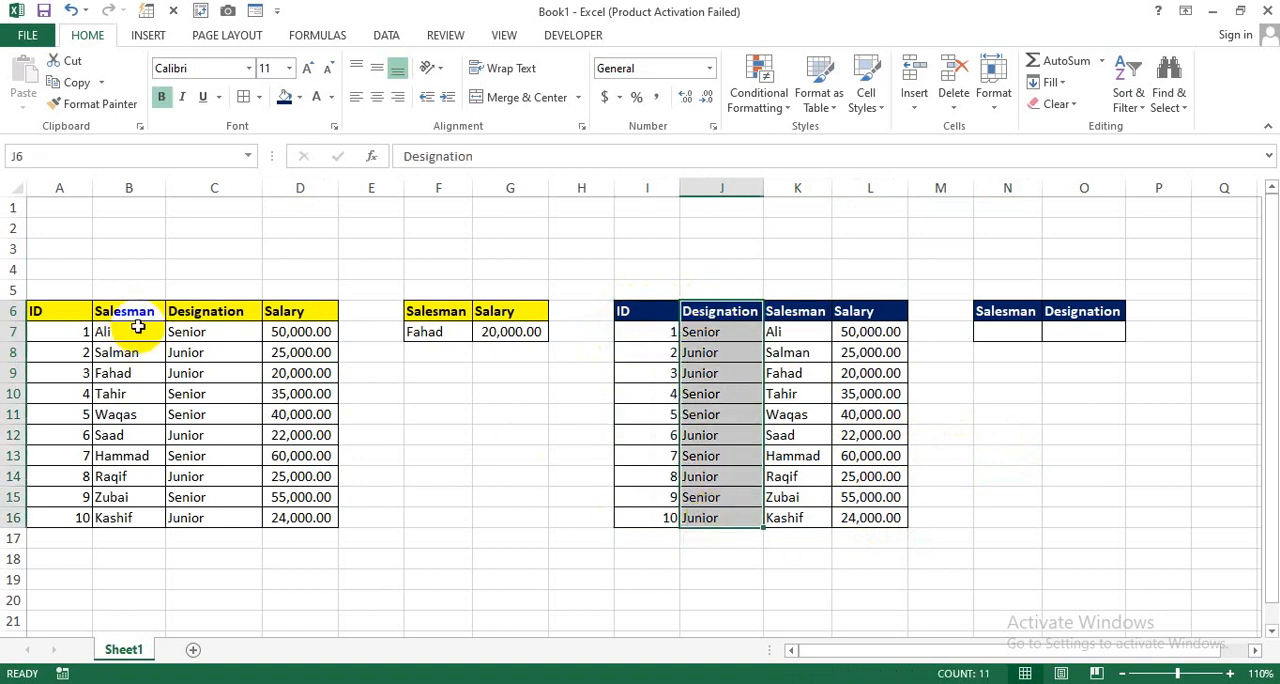
{"action": "left_click_drag", "start_coordinate": [740, 312], "coordinate": [734, 517]}
{"action": "left_click_drag", "start_coordinate": [795, 315], "coordinate": [783, 522]}
{"action": "left_click_drag", "start_coordinate": [852, 313], "coordinate": [850, 520]}
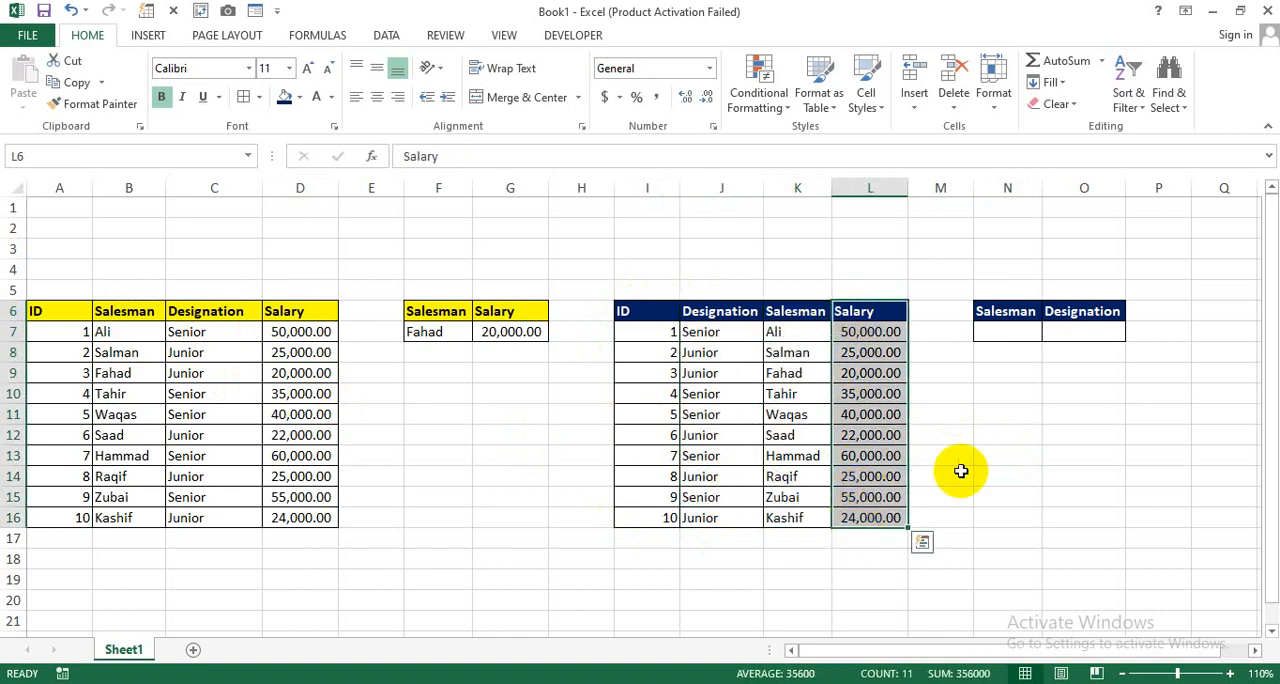
Step: Compare the Designation, Salesman and Salary columns of the blue-headed table with the Salesman and Designation lookup cells N7 and O7
{"action": "left_click", "coordinate": [960, 471]}
{"action": "left_click", "coordinate": [1006, 334]}
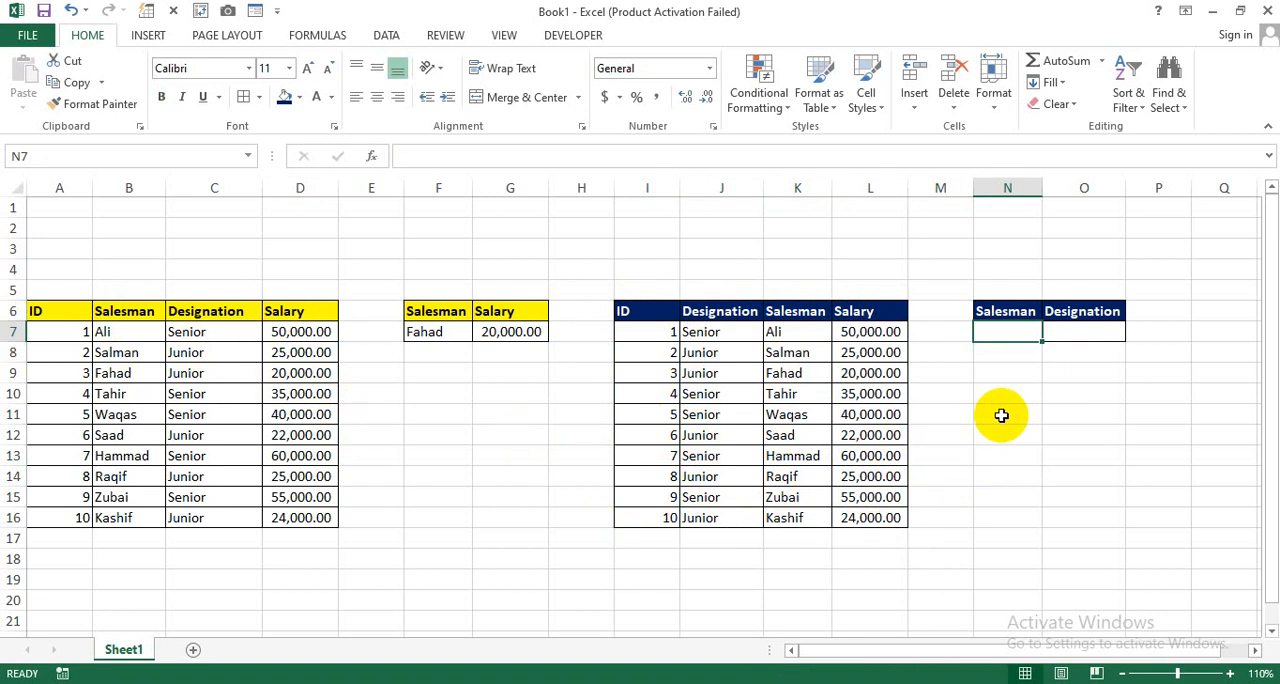
{"action": "left_click", "coordinate": [1077, 332]}
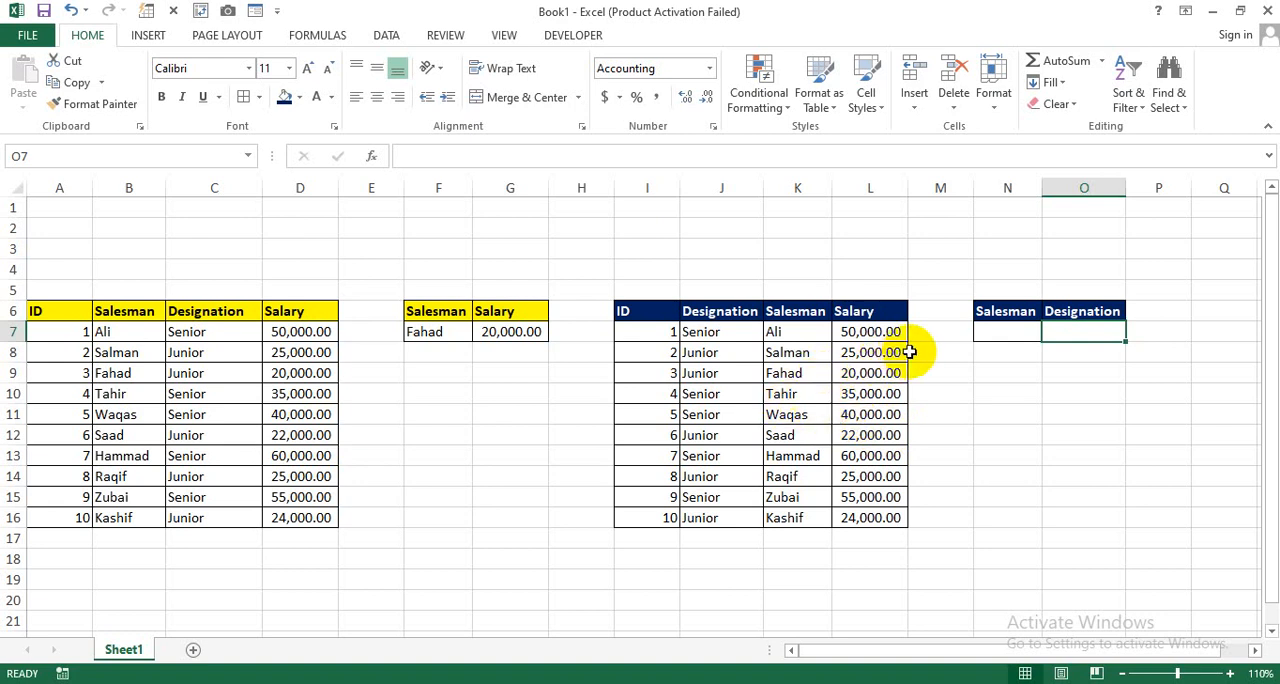
{"action": "left_click", "coordinate": [988, 334]}
{"action": "left_click", "coordinate": [1064, 330]}
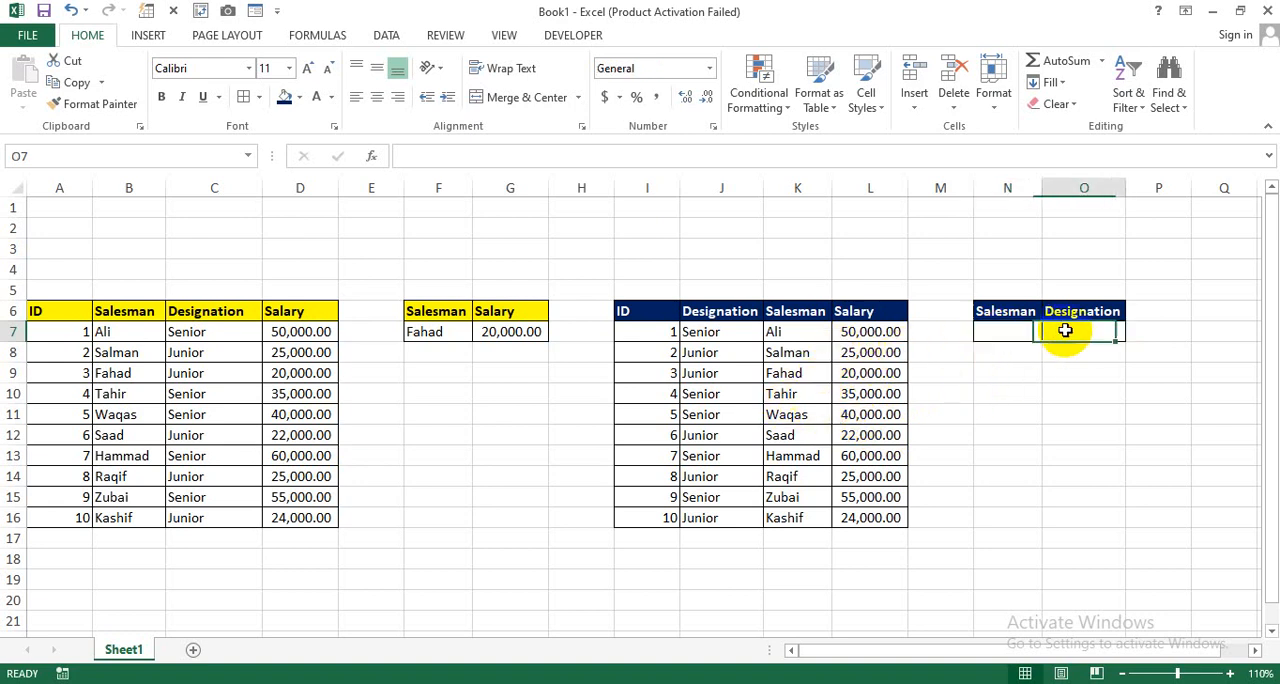
{"action": "left_click_drag", "start_coordinate": [781, 312], "coordinate": [870, 511]}
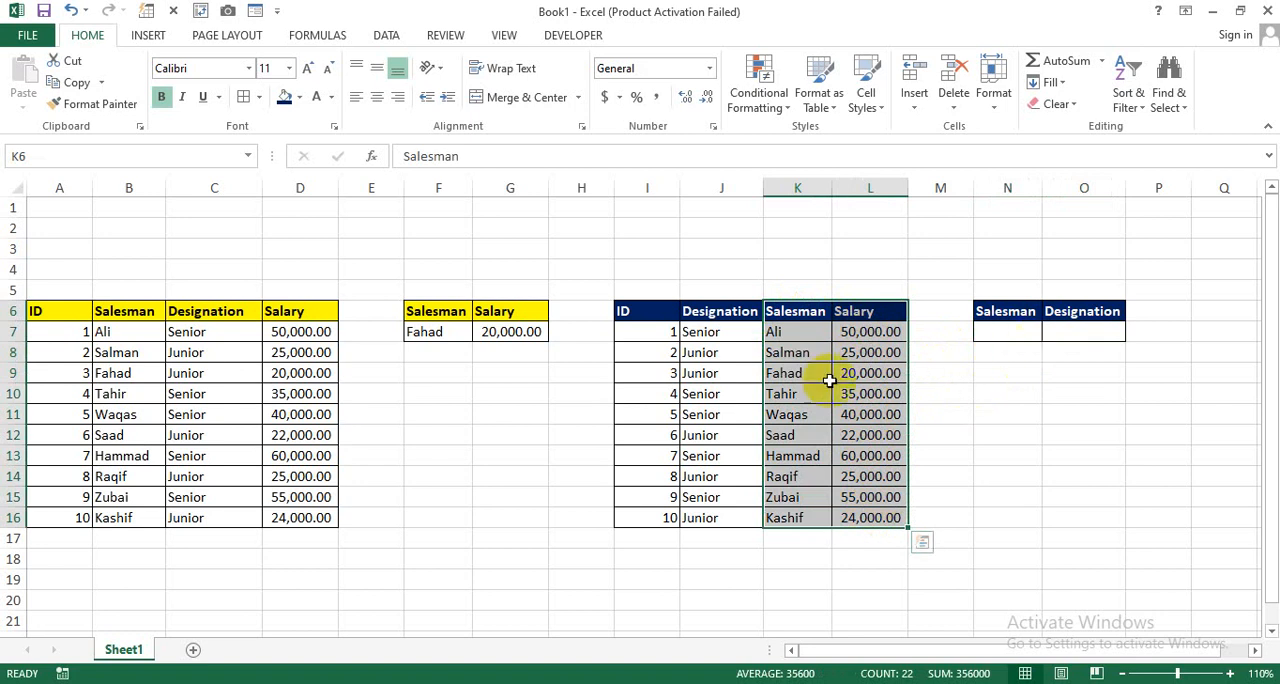
{"action": "left_click", "coordinate": [781, 312]}
{"action": "left_click_drag", "start_coordinate": [781, 312], "coordinate": [861, 526]}
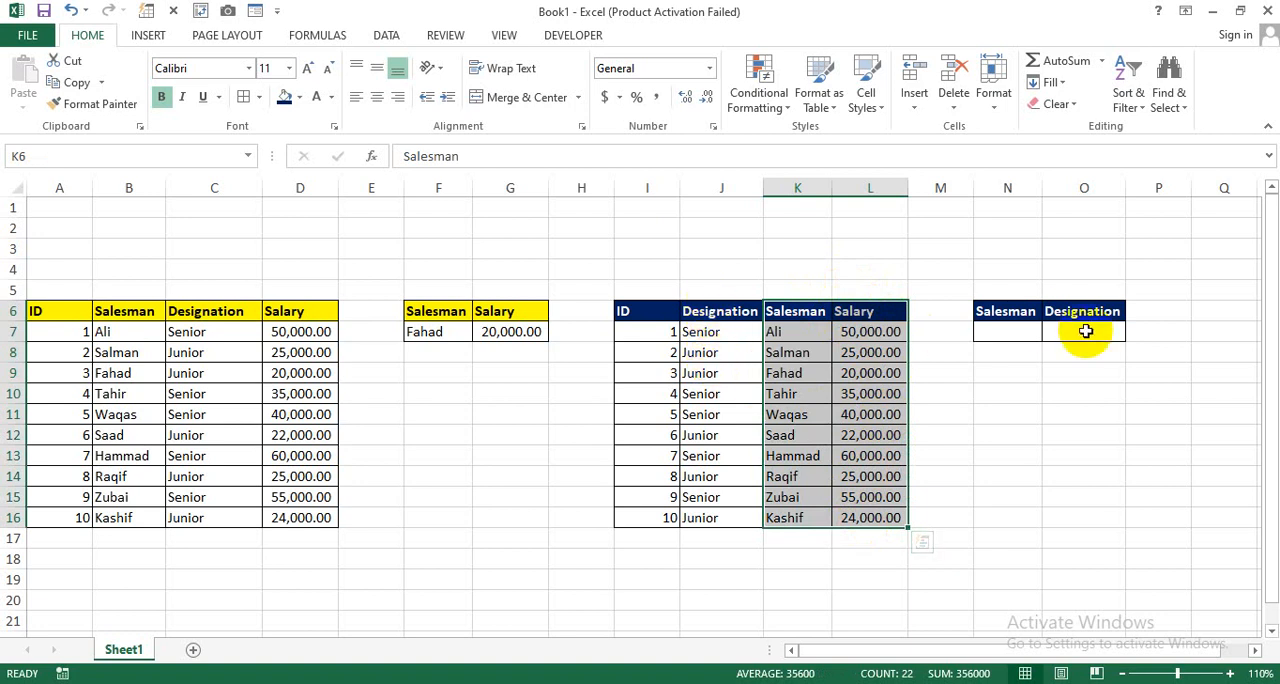
{"action": "left_click_drag", "start_coordinate": [729, 305], "coordinate": [866, 512]}
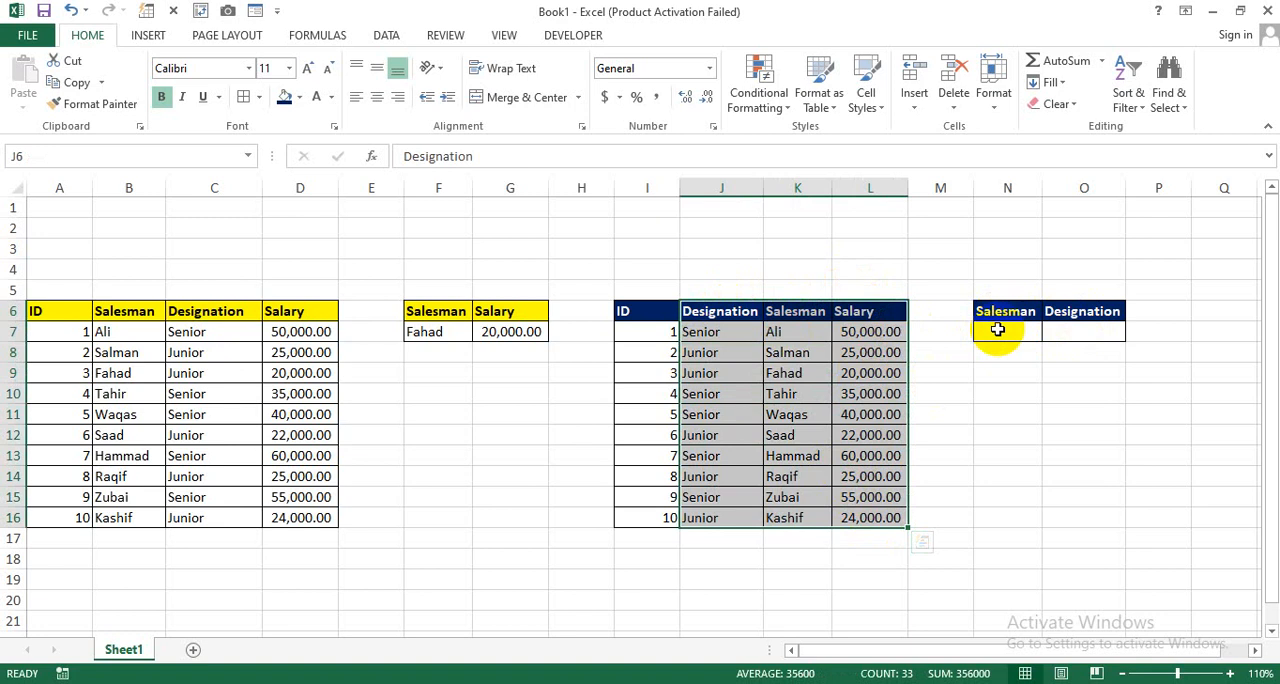
Step: Start an XLOOKUP formula in O7 under the Designation header, with N7 as the lookup value
{"action": "left_click", "coordinate": [1083, 312]}
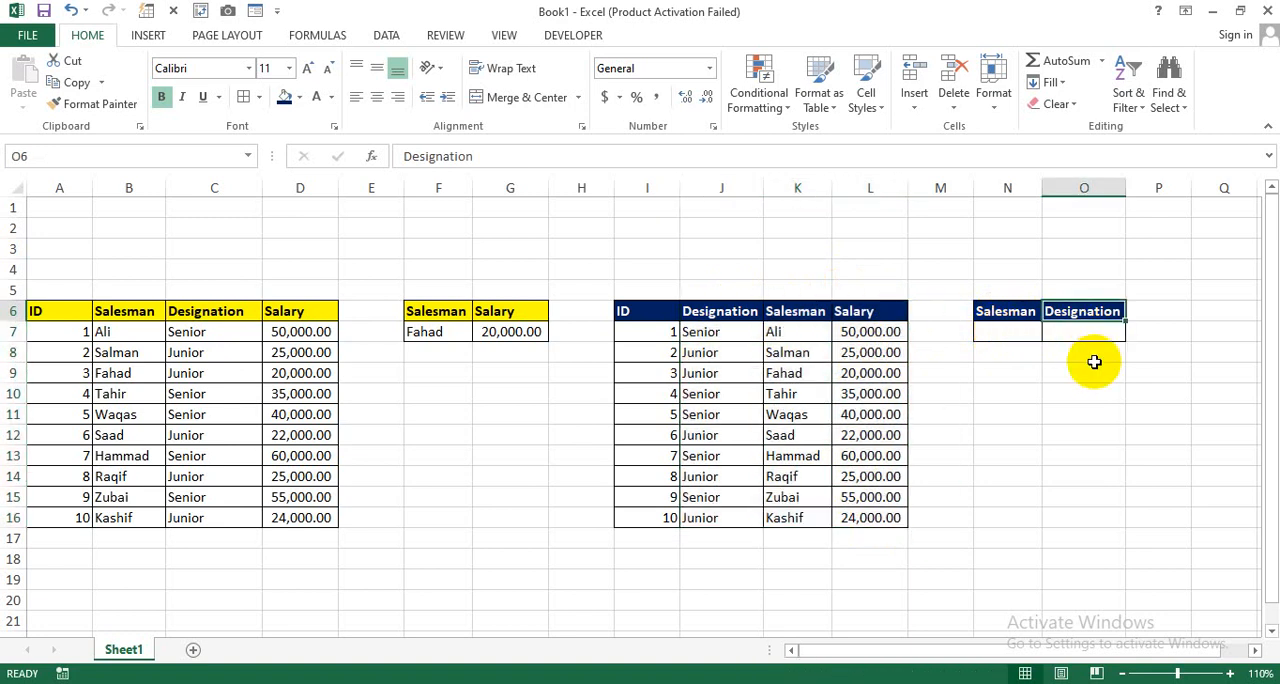
{"action": "key", "text": "Down"}
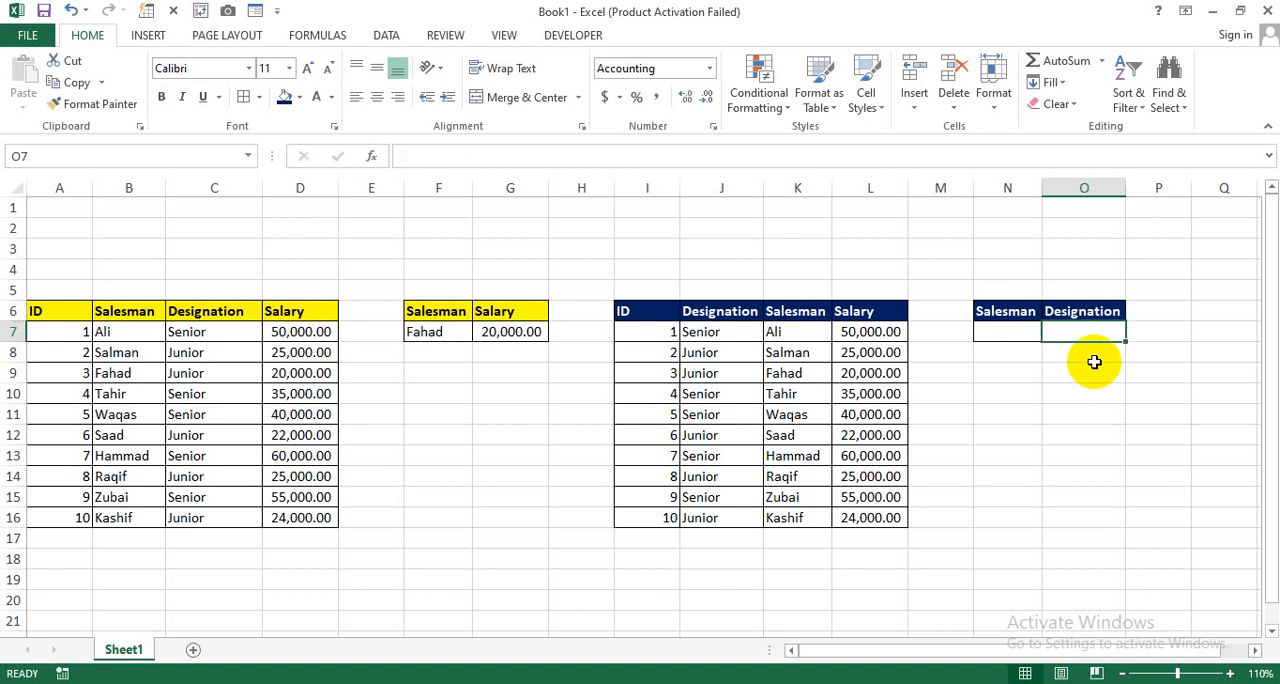
{"action": "type", "text": "=xlo"}
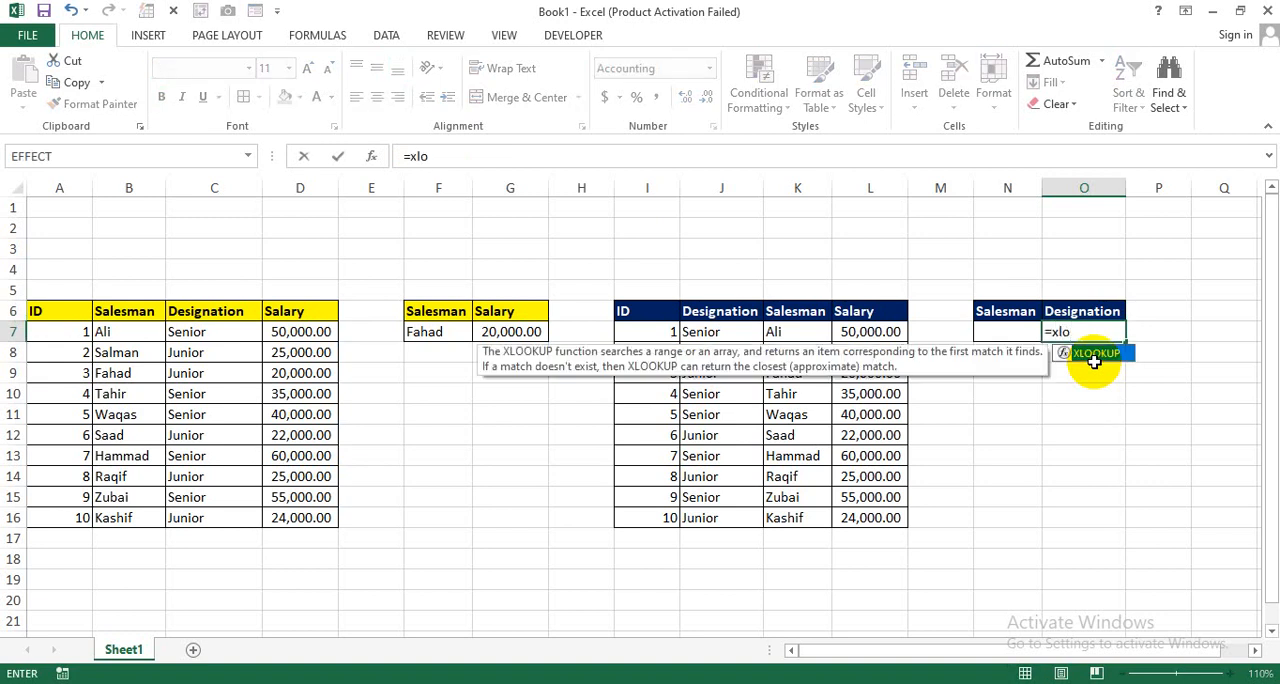
{"action": "key", "text": "Tab"}
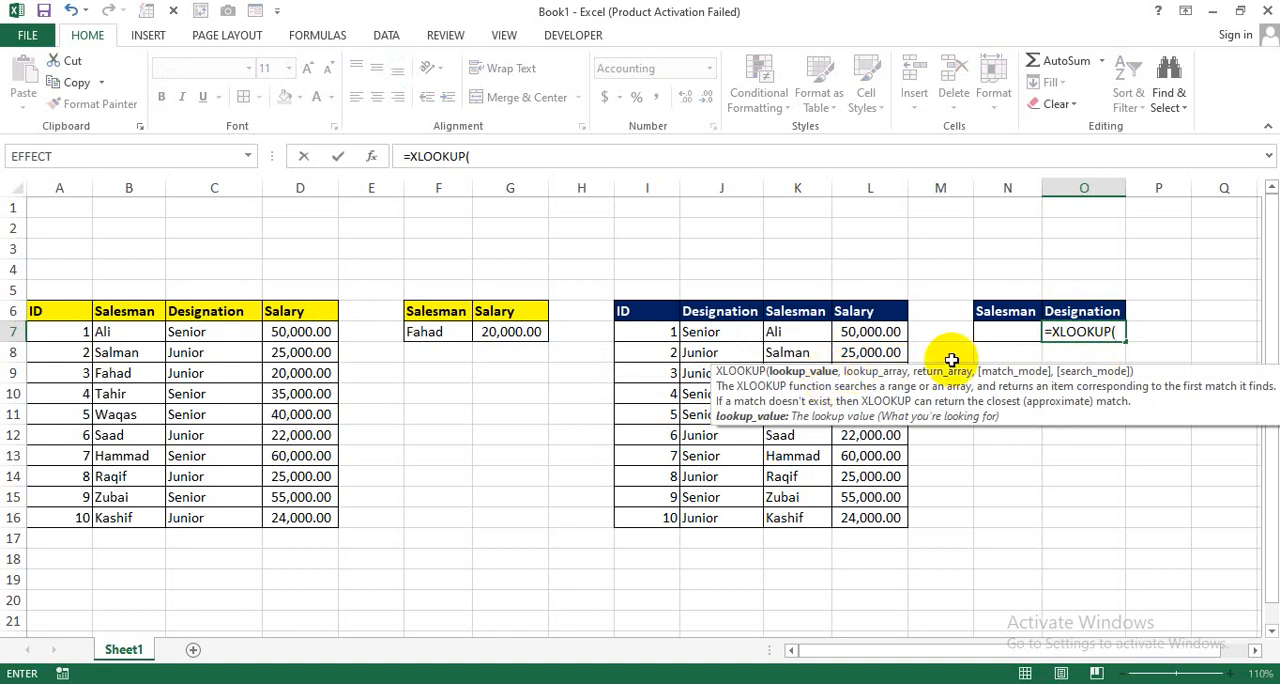
{"action": "left_click", "coordinate": [1001, 331]}
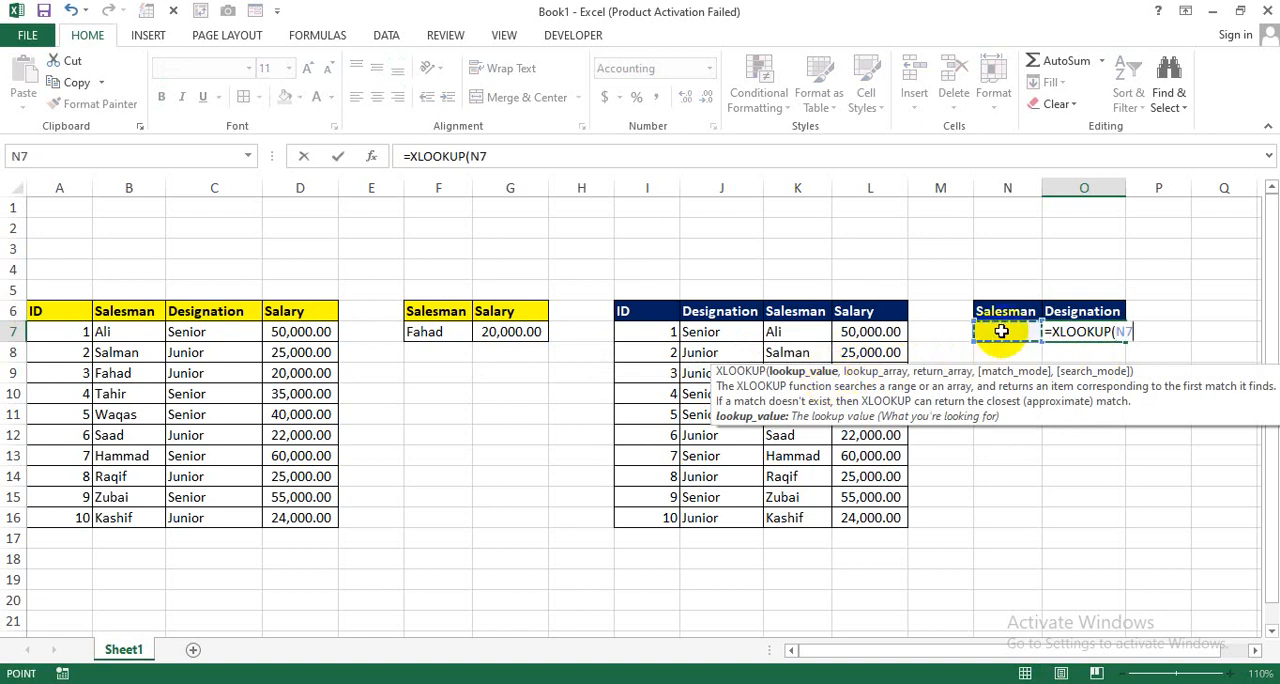
{"action": "type", "text": ","}
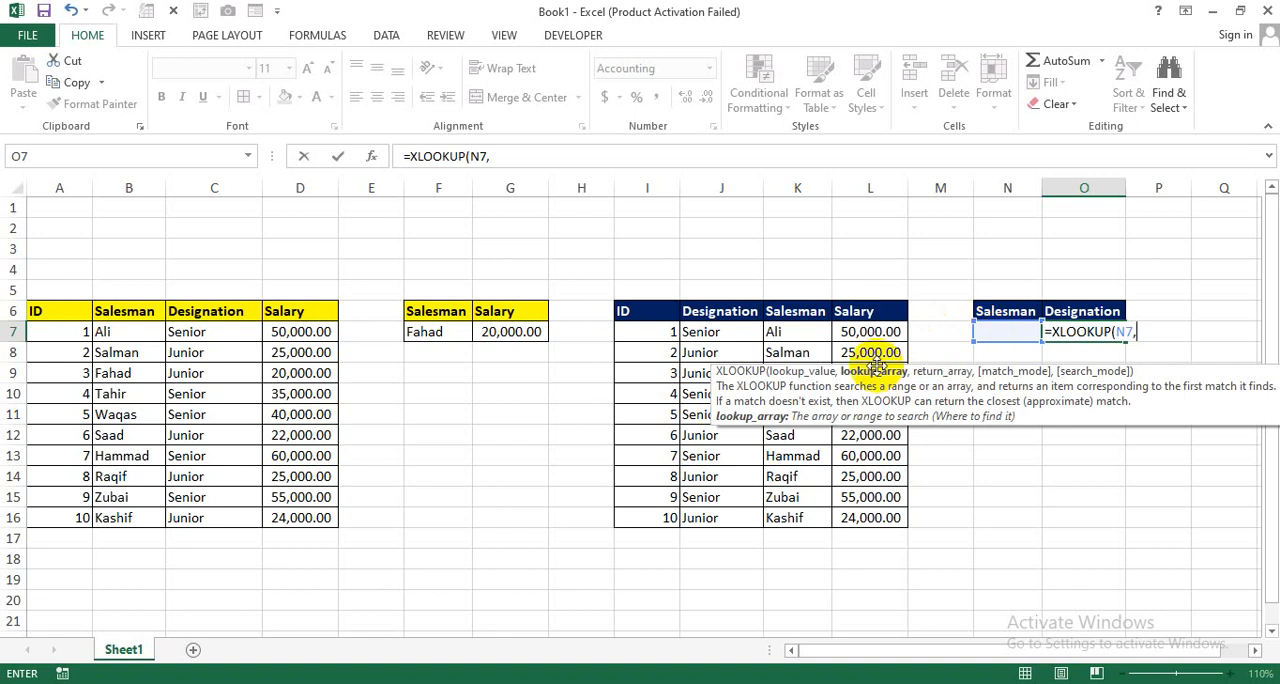
Step: Complete the XLOOKUP formula in O7 with lookup array K7:K16 and return array J7:J16
{"action": "left_click_drag", "start_coordinate": [799, 334], "coordinate": [811, 518]}
{"action": "type", "text": ","}
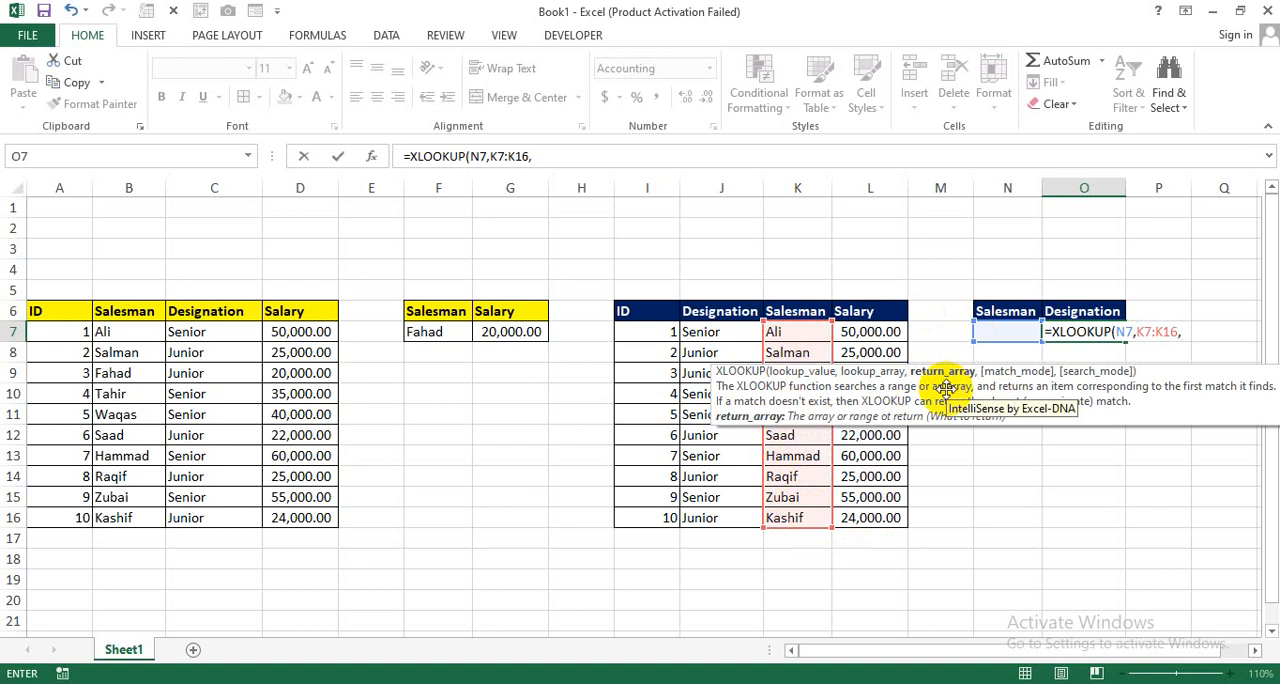
{"action": "left_click_drag", "start_coordinate": [702, 332], "coordinate": [722, 518]}
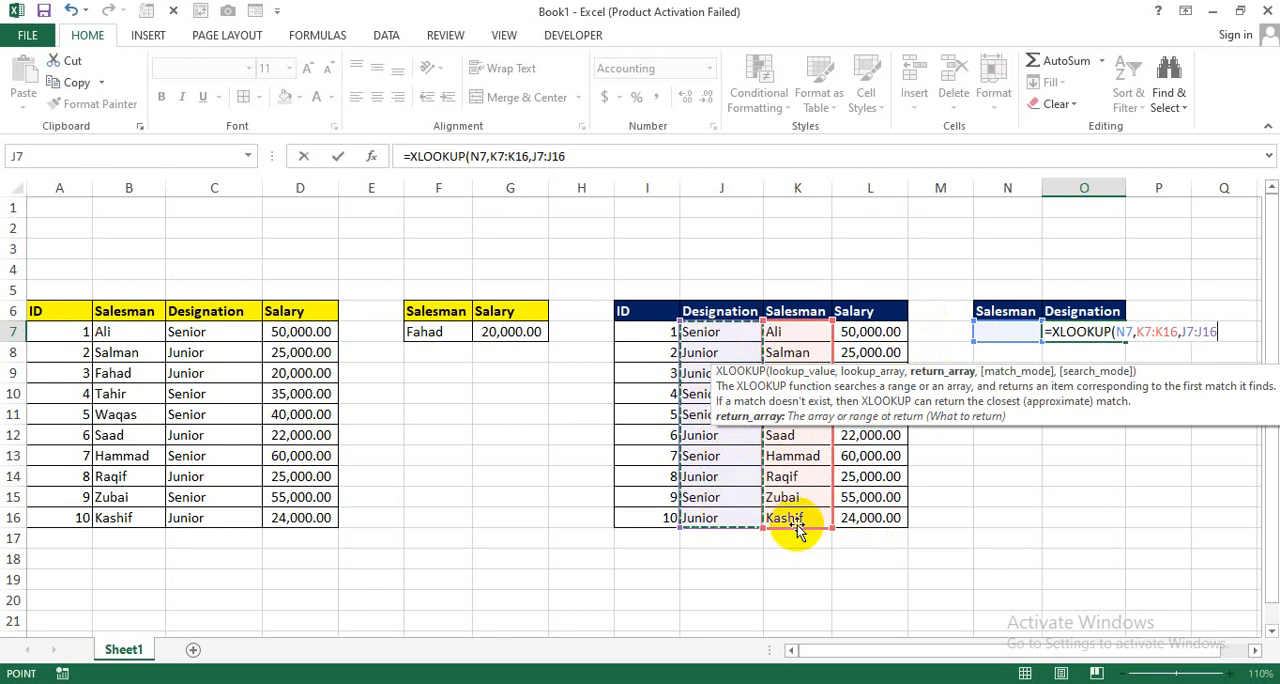
{"action": "type", "text": ")"}
{"action": "key", "text": "Return"}
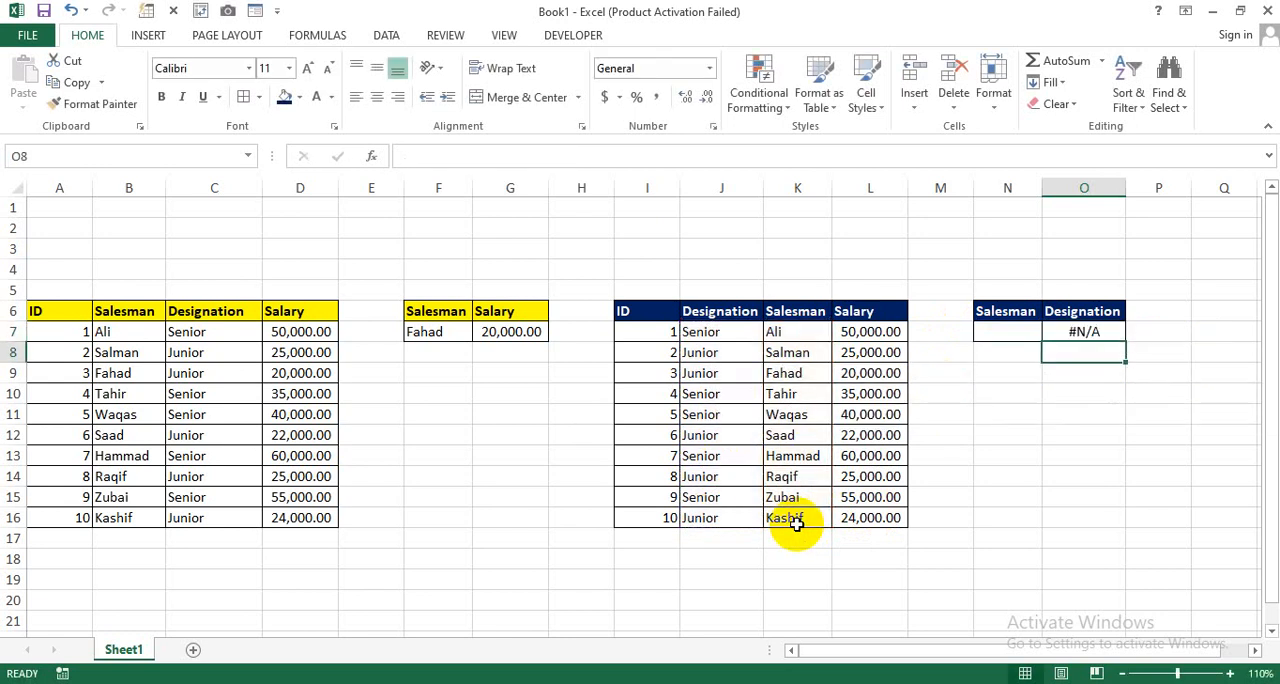
Step: Enter the name of the salesman with ID 3 in N7 as the lookup value
{"action": "left_click", "coordinate": [1007, 332]}
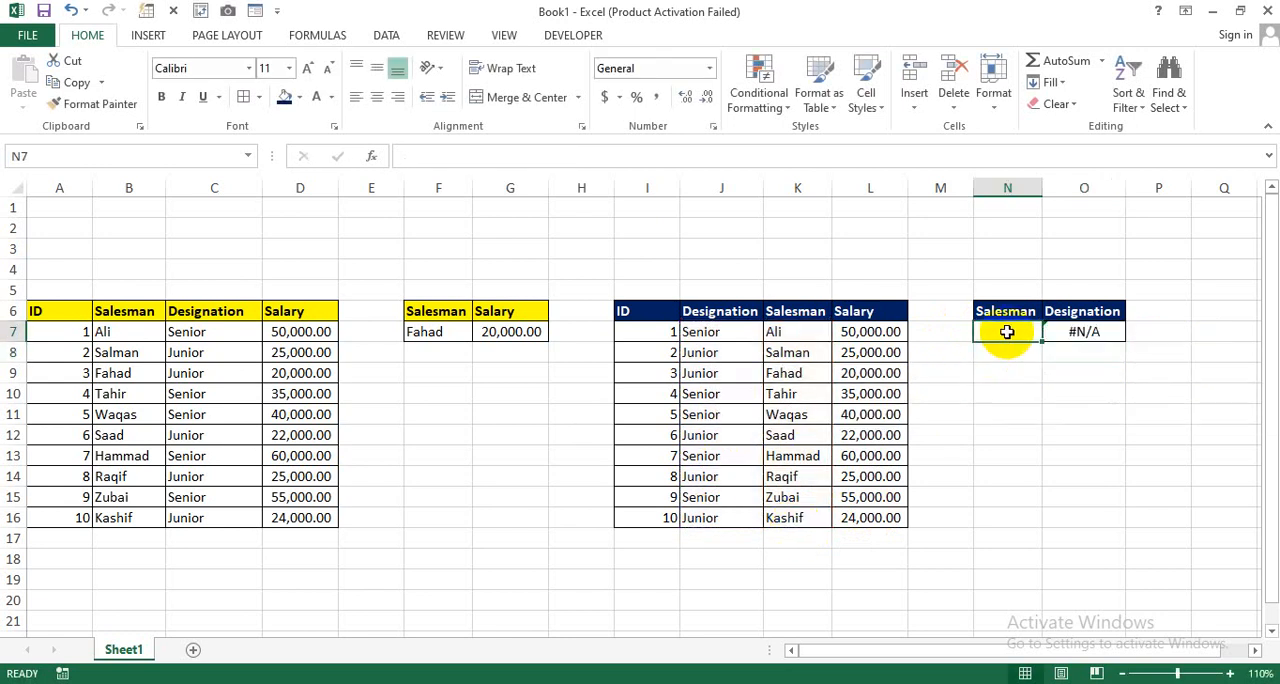
{"action": "type", "text": "Fahad"}
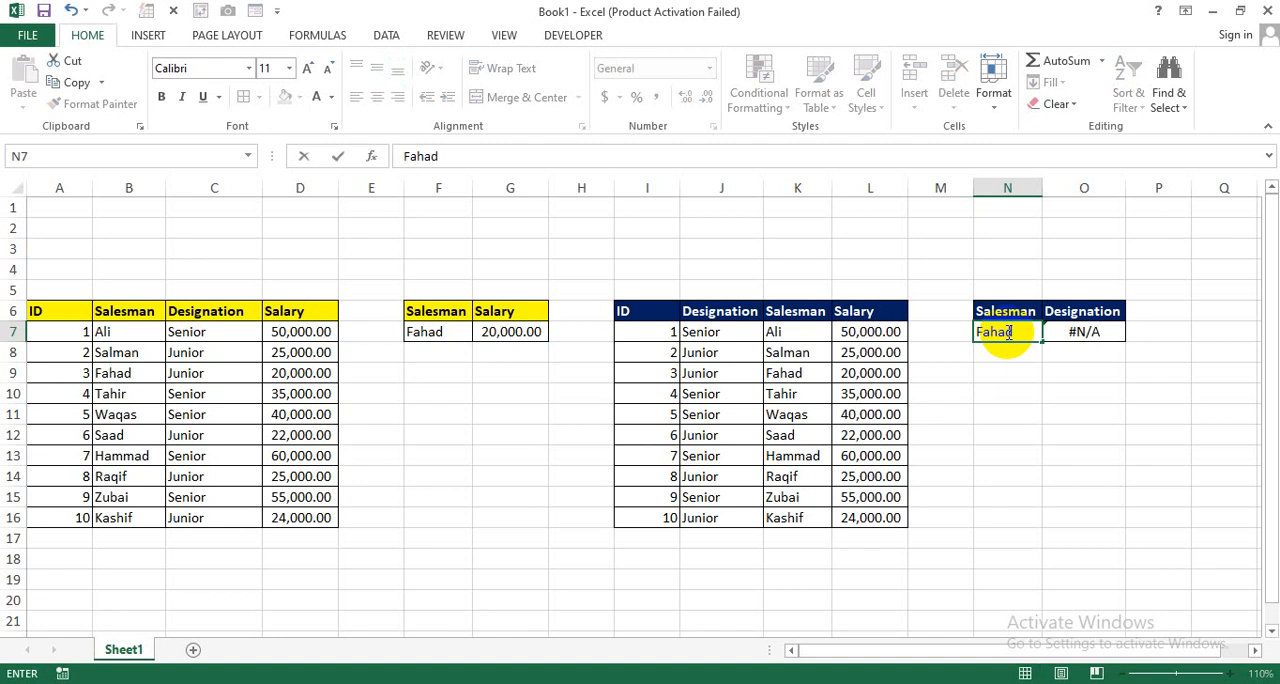
{"action": "key", "text": "Return"}
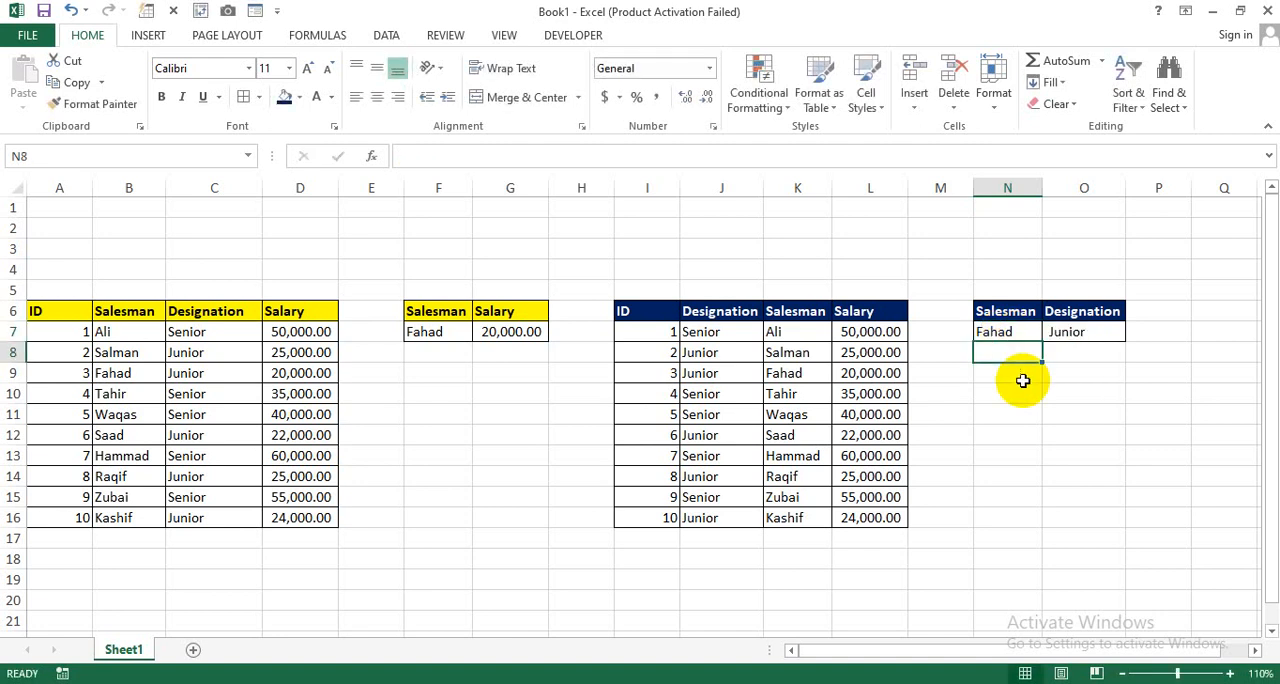
Step: Check the designation returned in O7 against the matching salesman's row and review the column order of the blue-headed table
{"action": "left_click", "coordinate": [766, 373]}
{"action": "left_click", "coordinate": [760, 374], "text": "shift"}
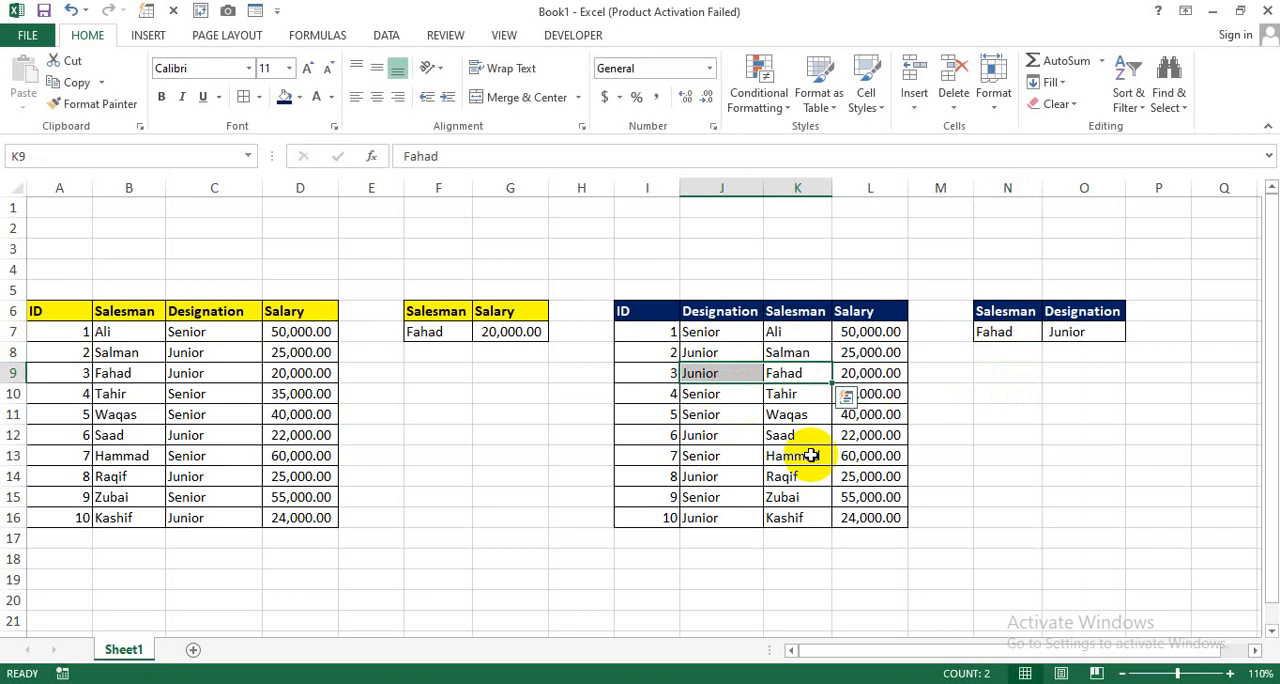
{"action": "left_click_drag", "start_coordinate": [660, 305], "coordinate": [852, 331]}
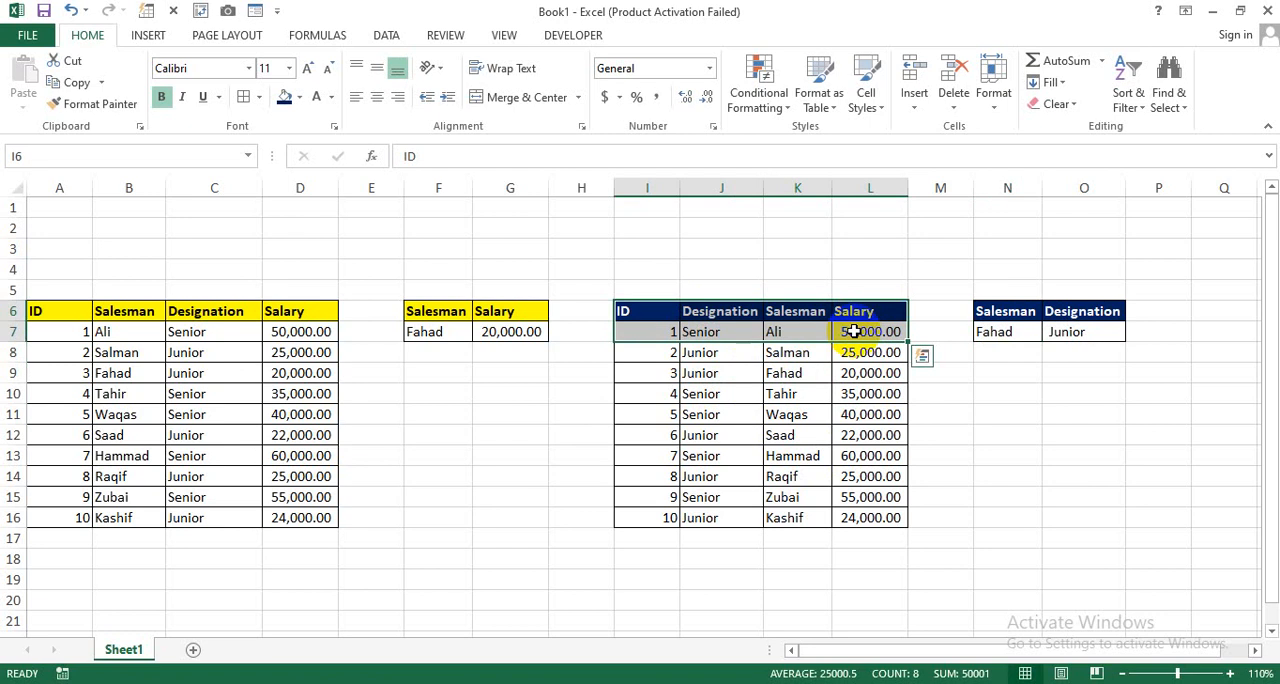
{"action": "left_click", "coordinate": [737, 308]}
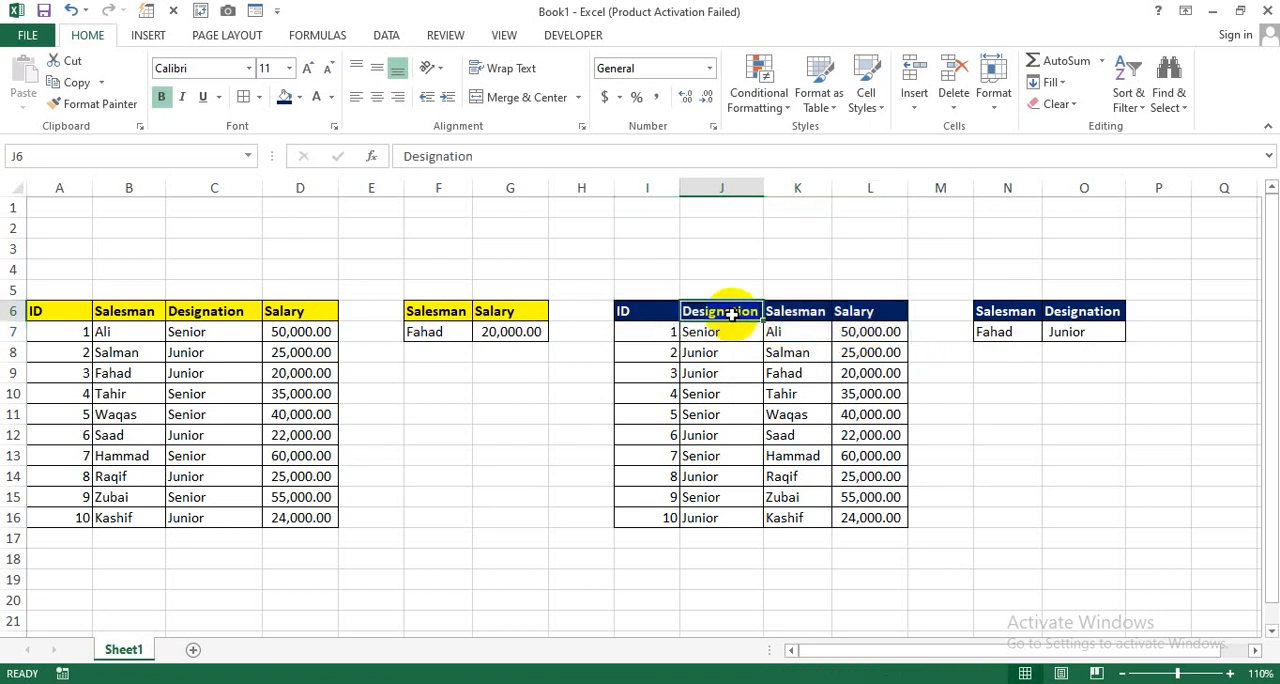